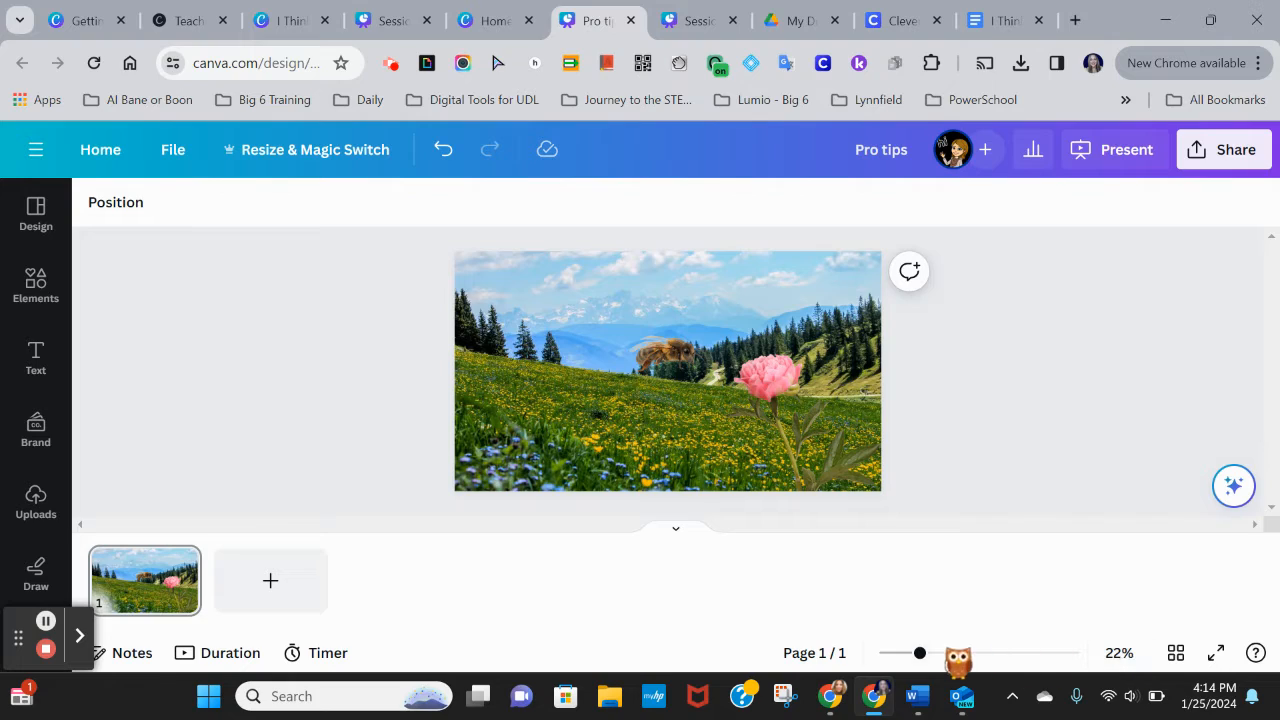
Step: Delete the meadow background photo behind the bee and flower
{"action": "left_click_drag", "start_coordinate": [920, 652], "coordinate": [948, 652]}
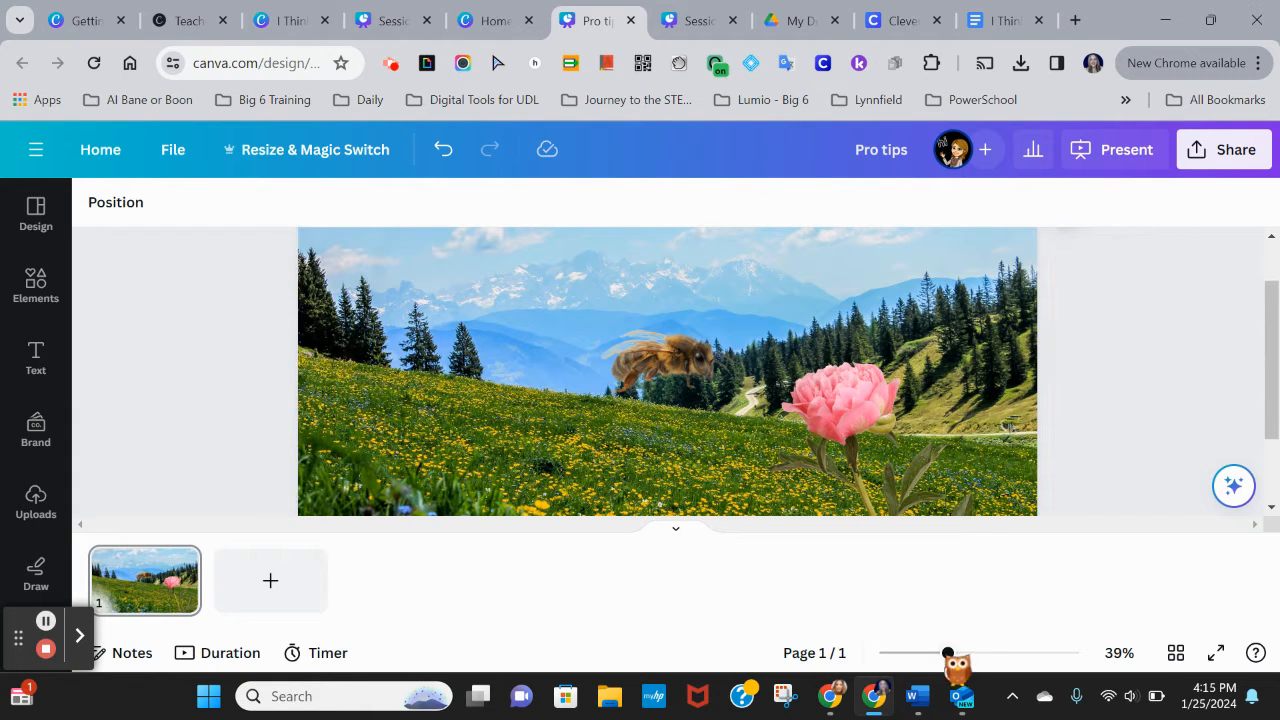
{"action": "left_click_drag", "start_coordinate": [948, 652], "coordinate": [928, 652]}
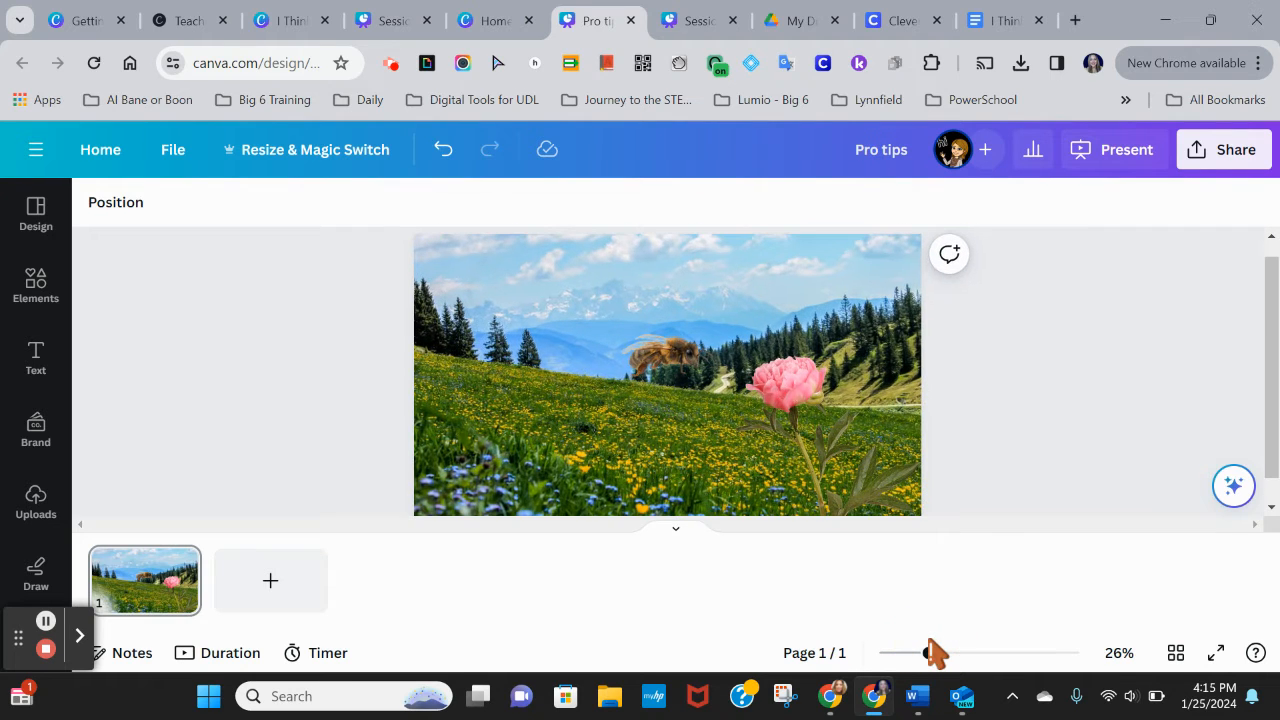
{"action": "left_click", "coordinate": [605, 337]}
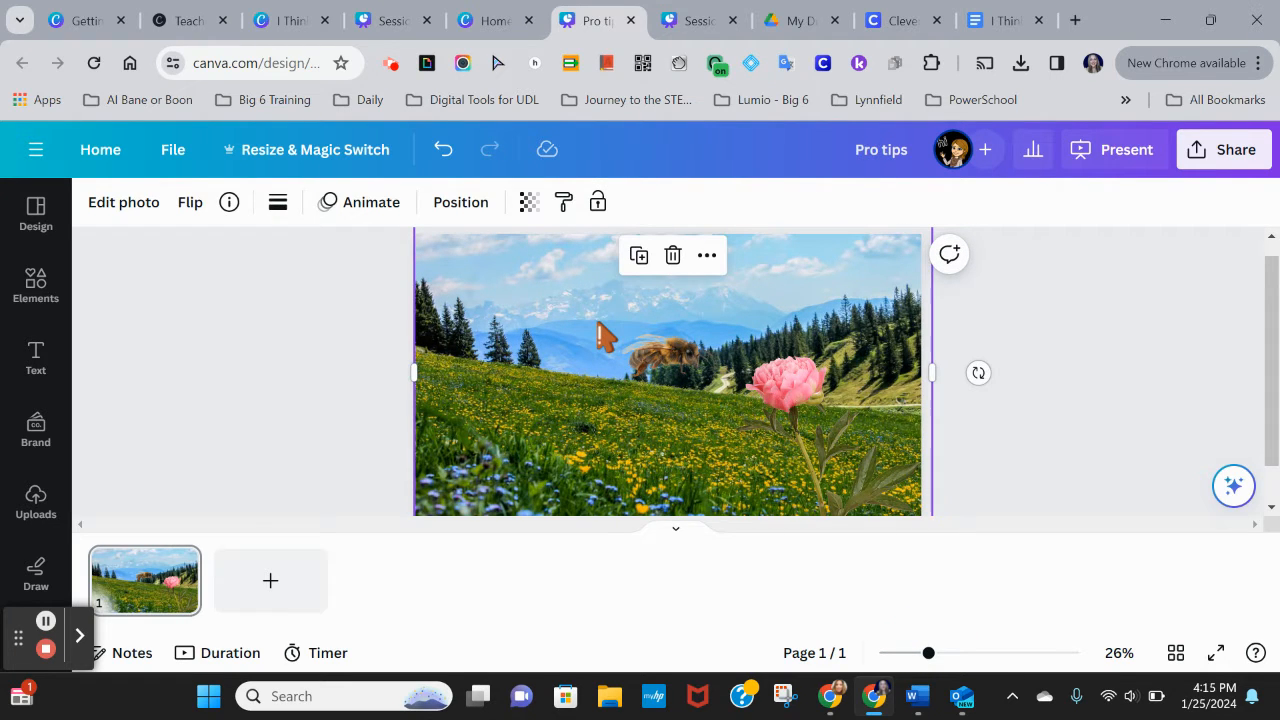
{"action": "key", "text": "Delete"}
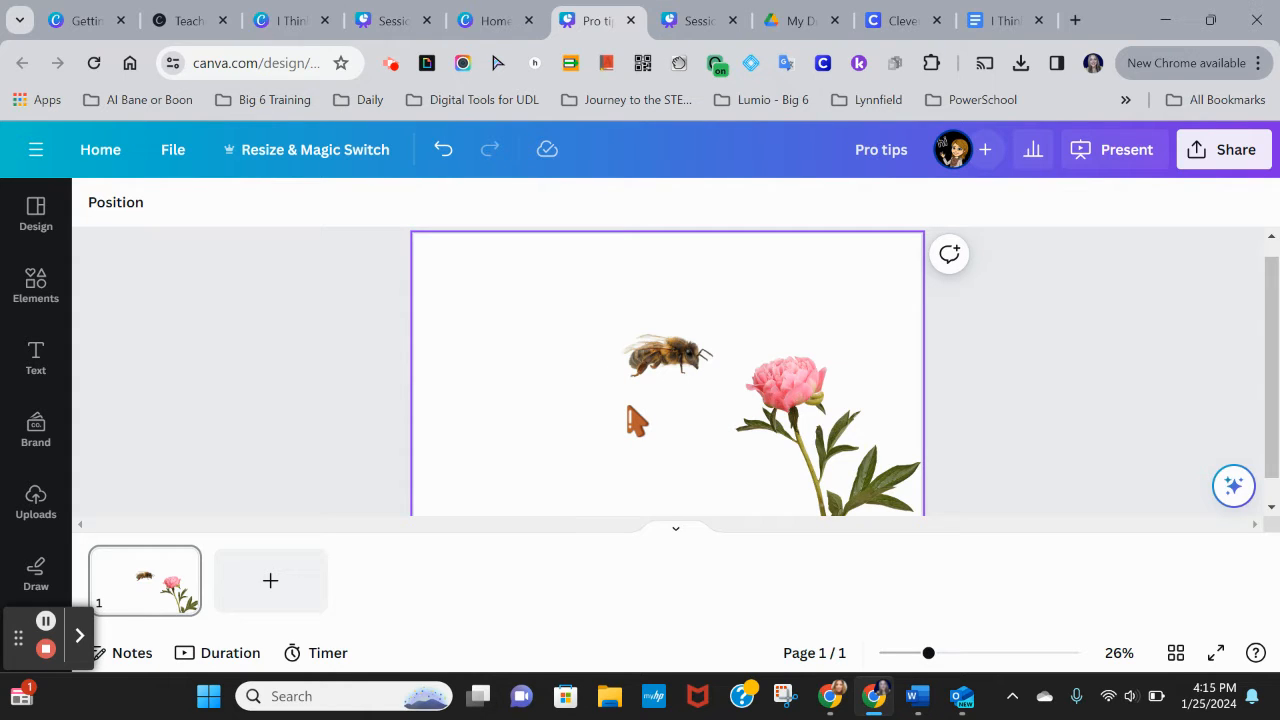
Step: Search elements for meadow background and set the tree-on-a-hill photo as the full-page background
{"action": "left_click", "coordinate": [40, 288]}
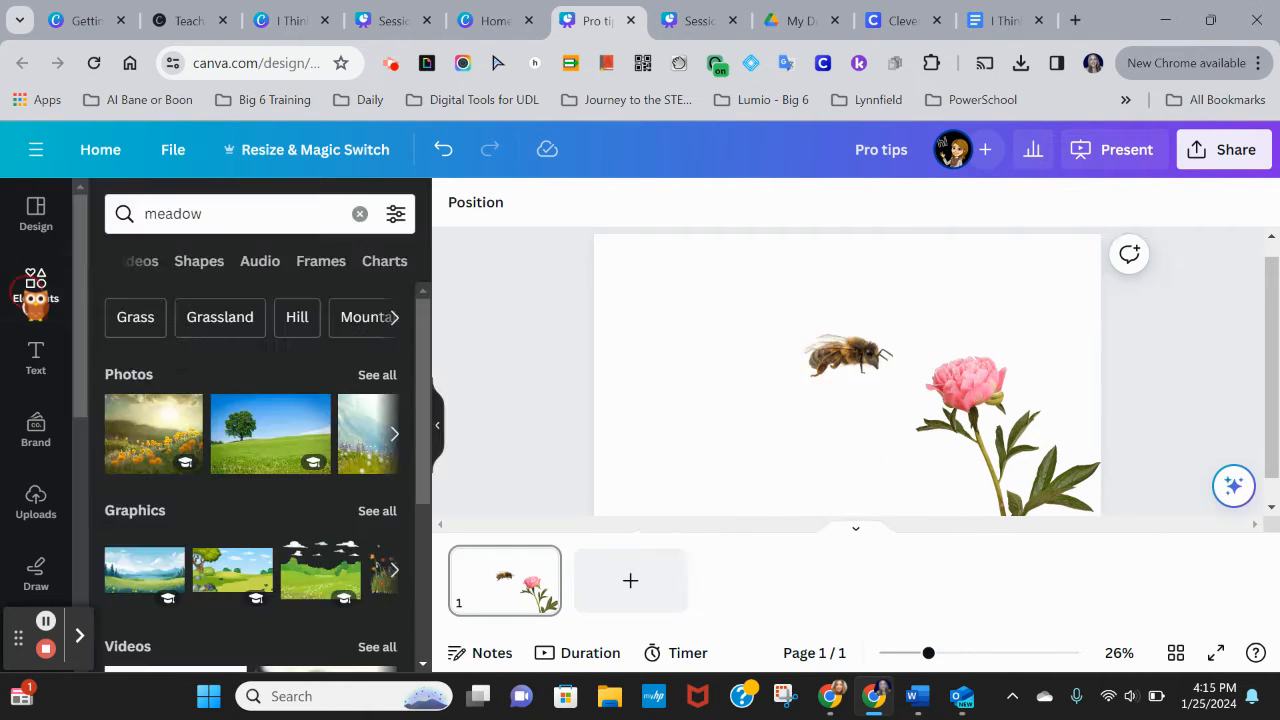
{"action": "left_click", "coordinate": [208, 216]}
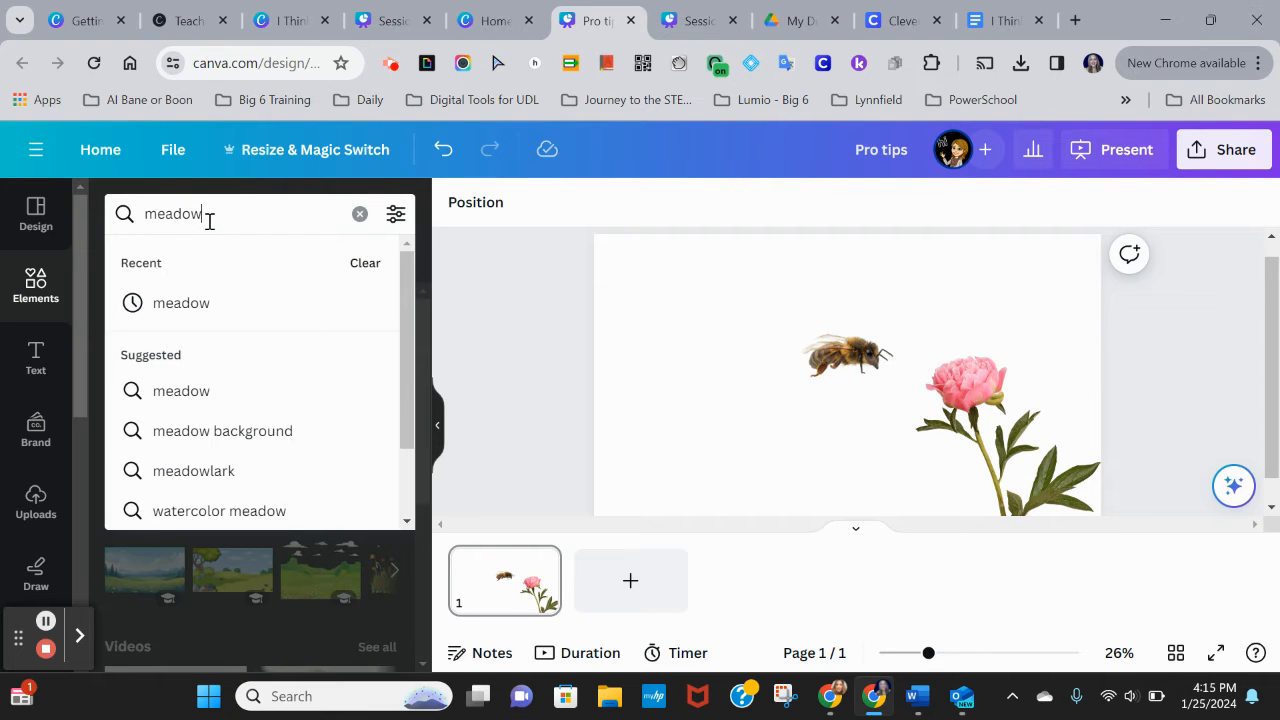
{"action": "left_click", "coordinate": [246, 430]}
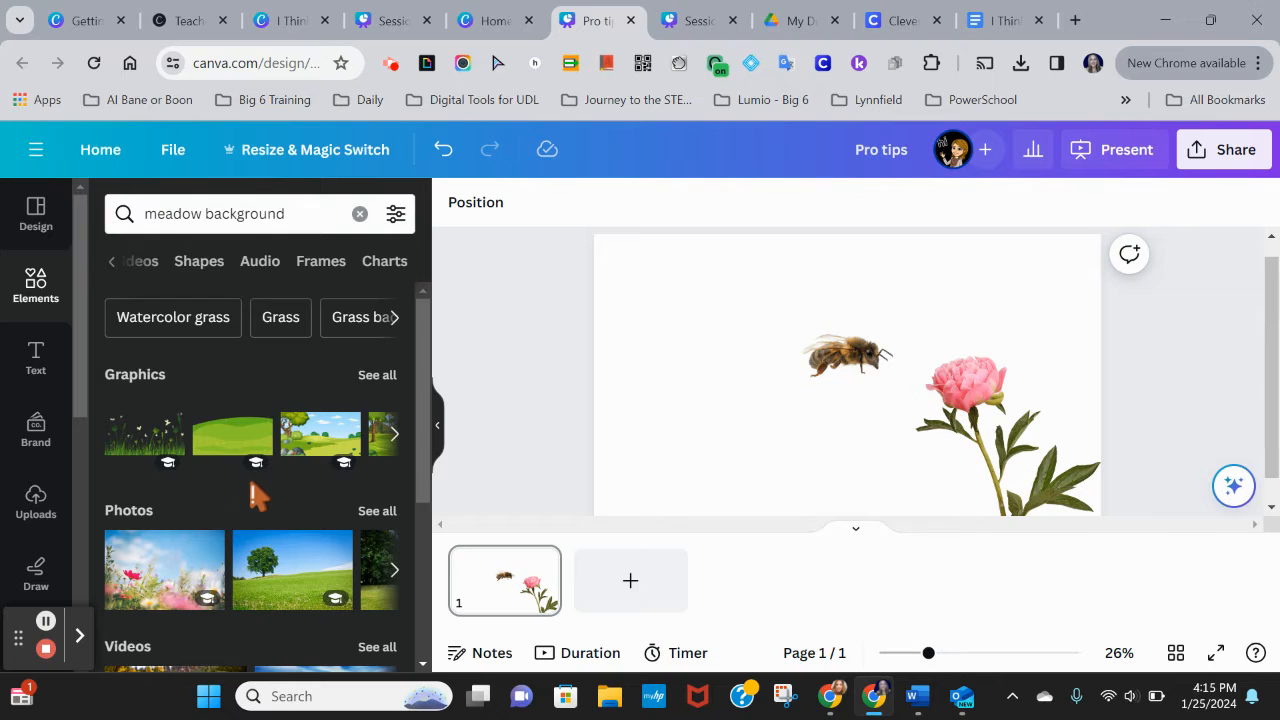
{"action": "scroll", "coordinate": [251, 491], "scroll_direction": "down", "scroll_amount": 1}
{"action": "scroll", "coordinate": [251, 480], "scroll_direction": "down", "scroll_amount": 1}
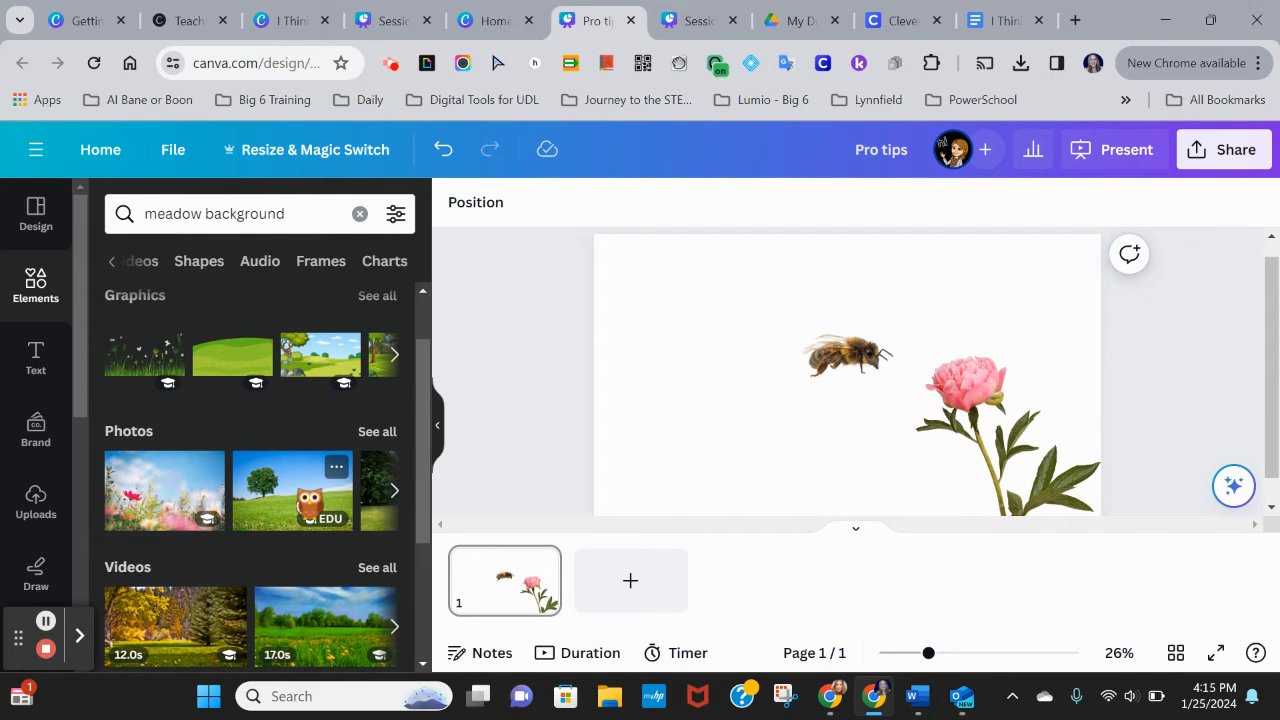
{"action": "left_click_drag", "start_coordinate": [300, 490], "coordinate": [747, 334]}
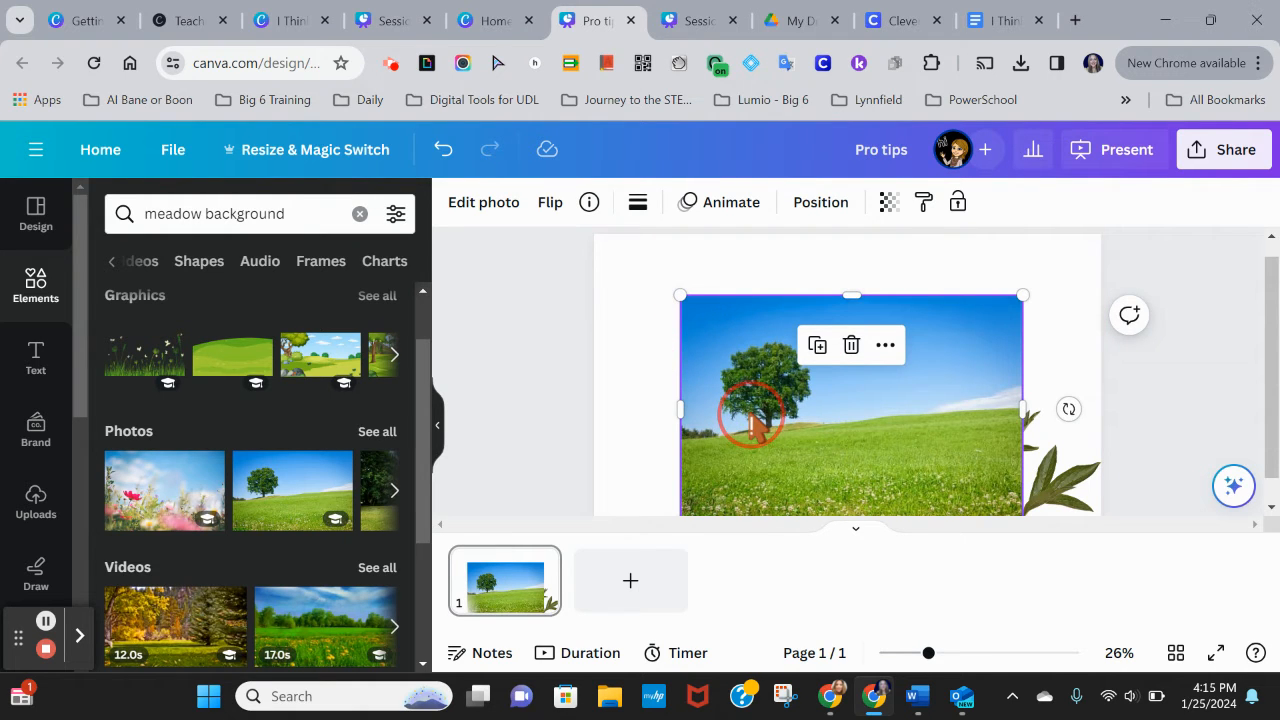
{"action": "key", "text": "Delete"}
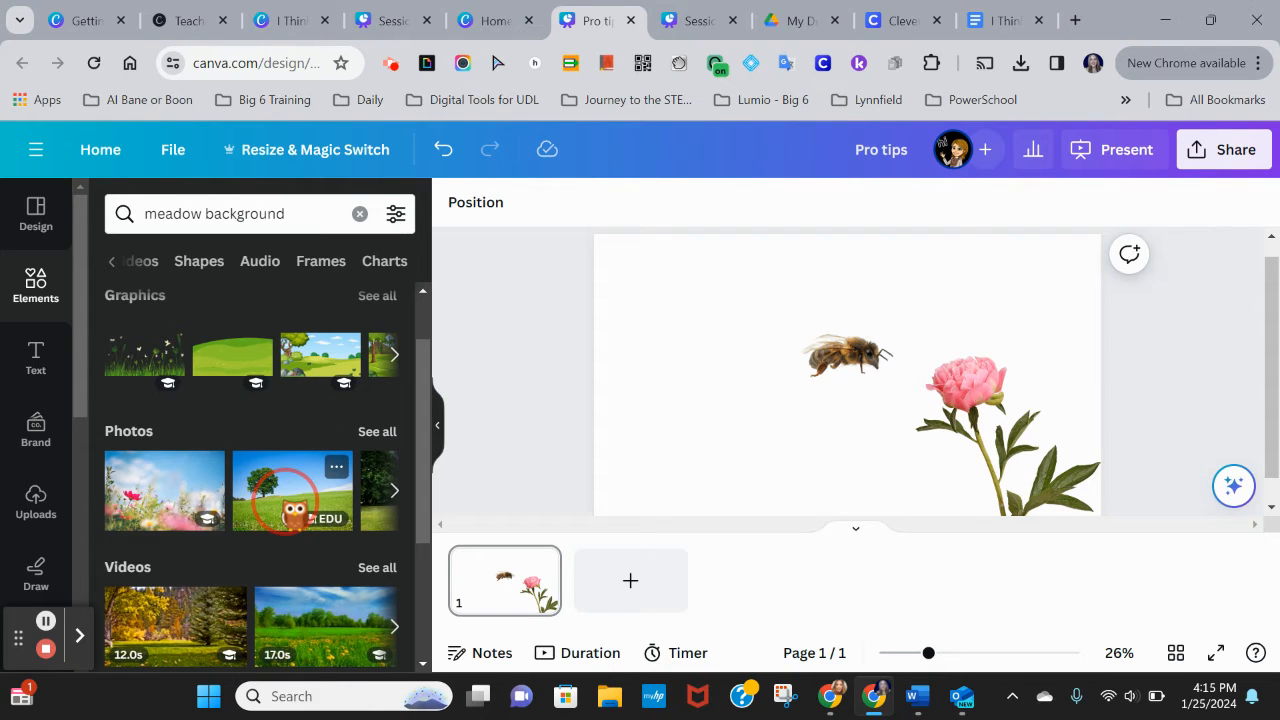
{"action": "left_click_drag", "start_coordinate": [293, 500], "coordinate": [602, 298]}
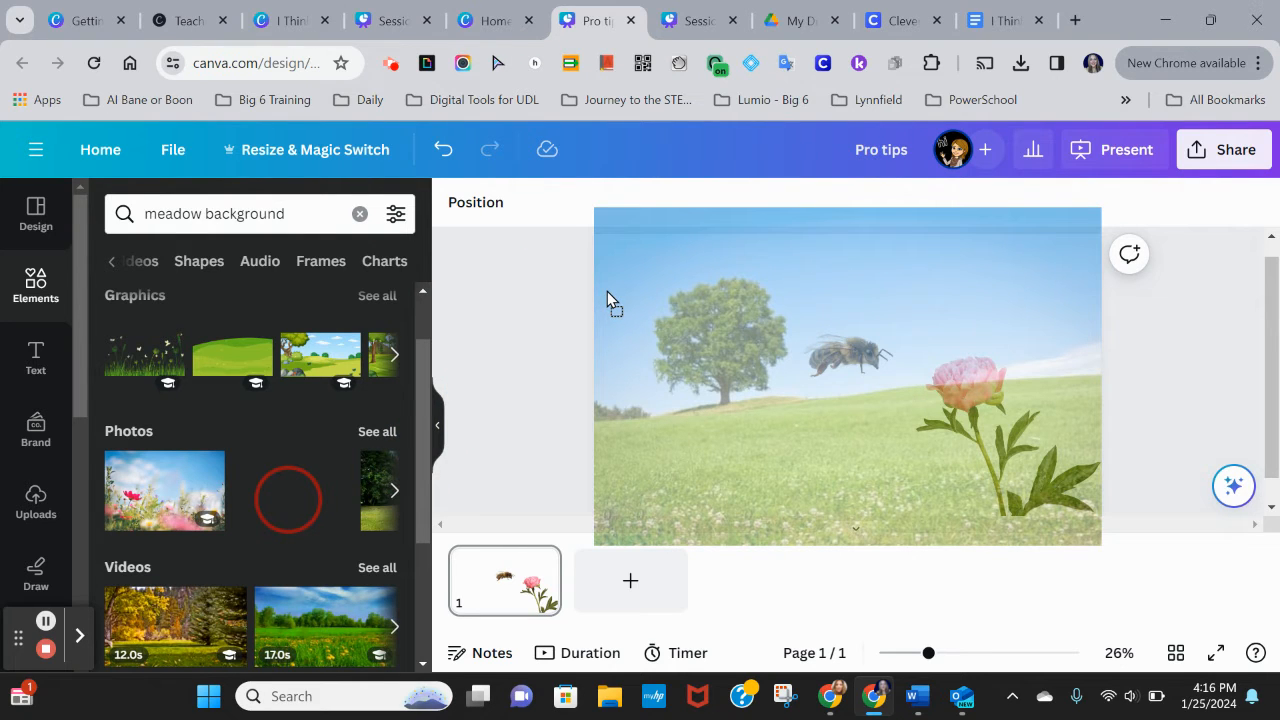
{"action": "left_click_drag", "start_coordinate": [627, 252], "coordinate": [627, 252]}
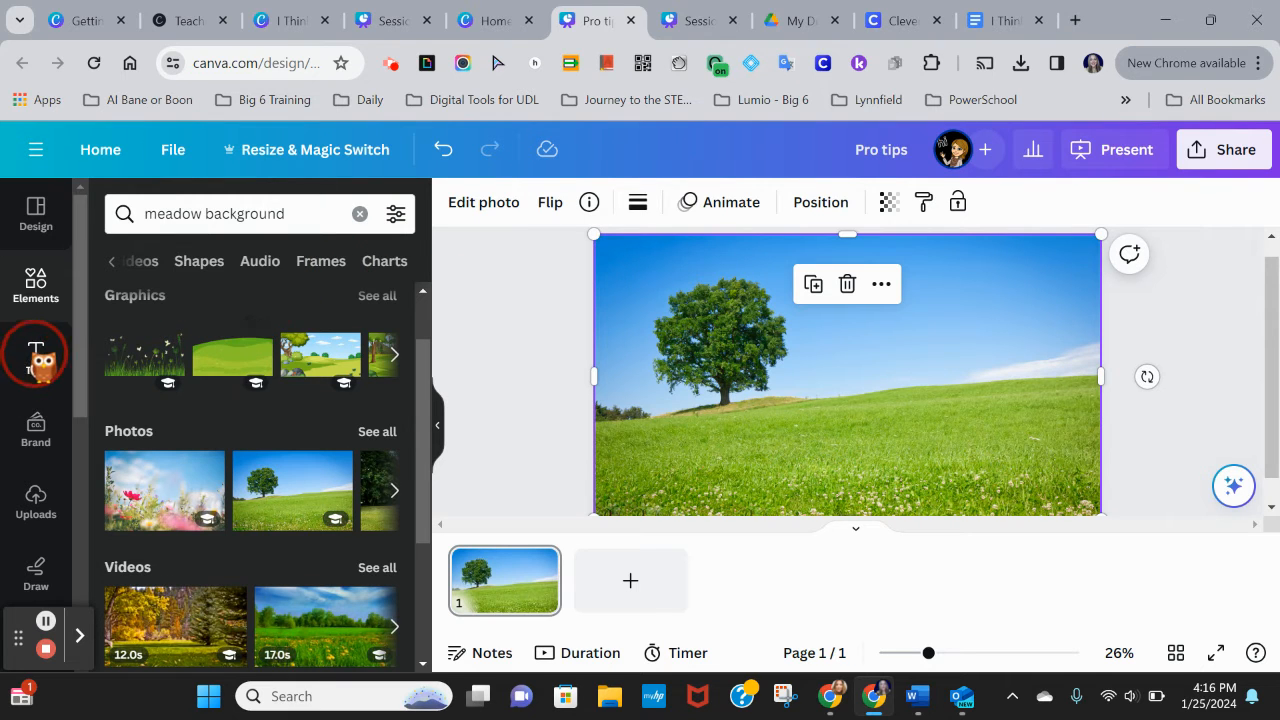
Step: Add a heading text box and replace its text with Pollination
{"action": "left_click", "coordinate": [36, 355]}
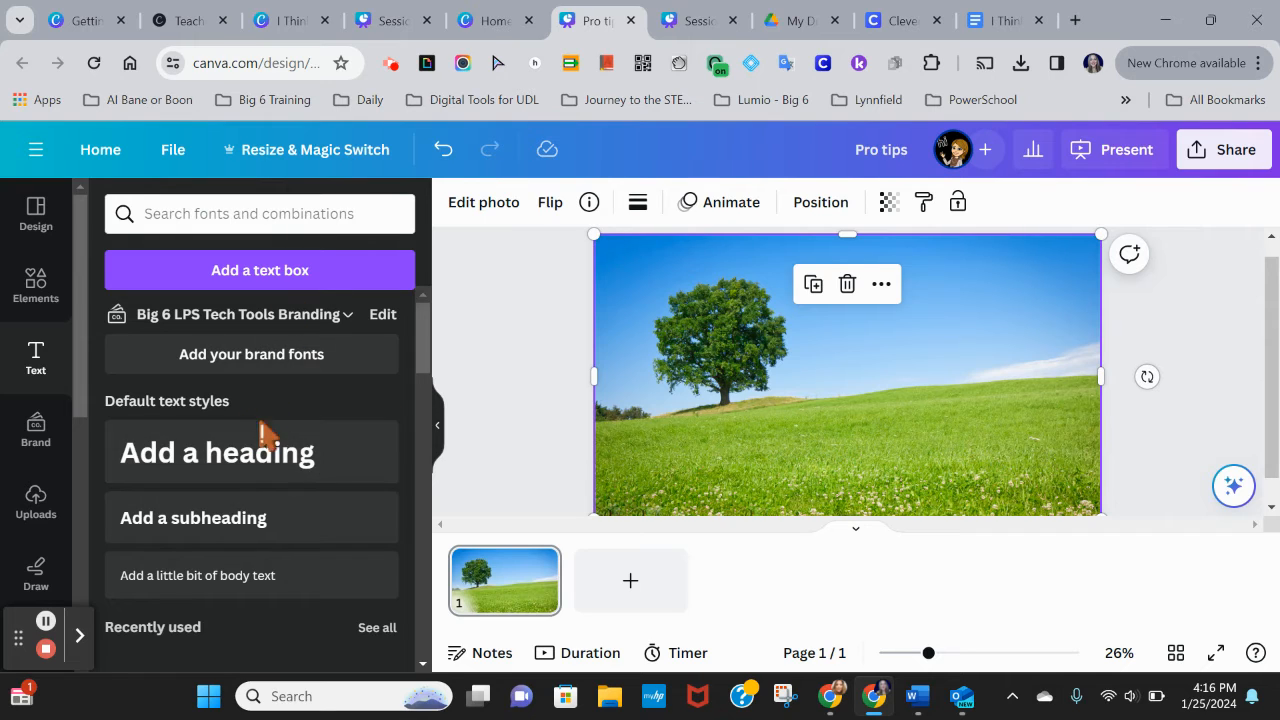
{"action": "left_click", "coordinate": [265, 470]}
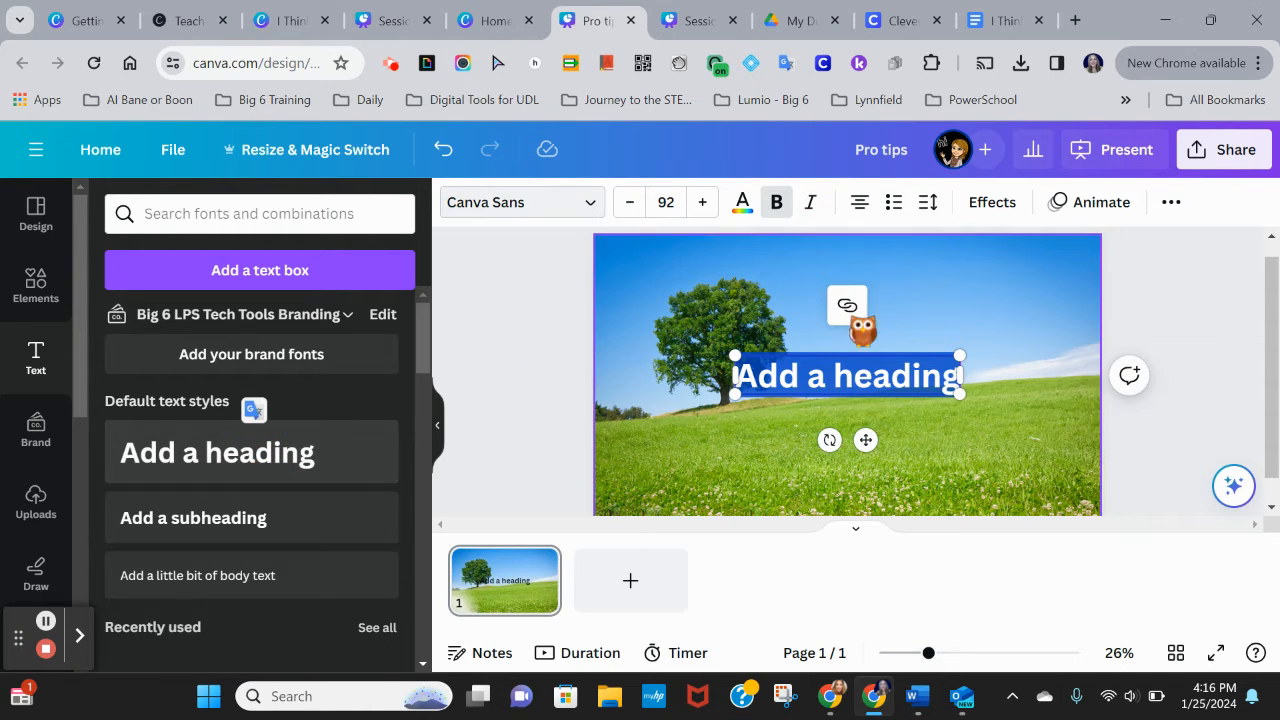
{"action": "left_click", "coordinate": [873, 390]}
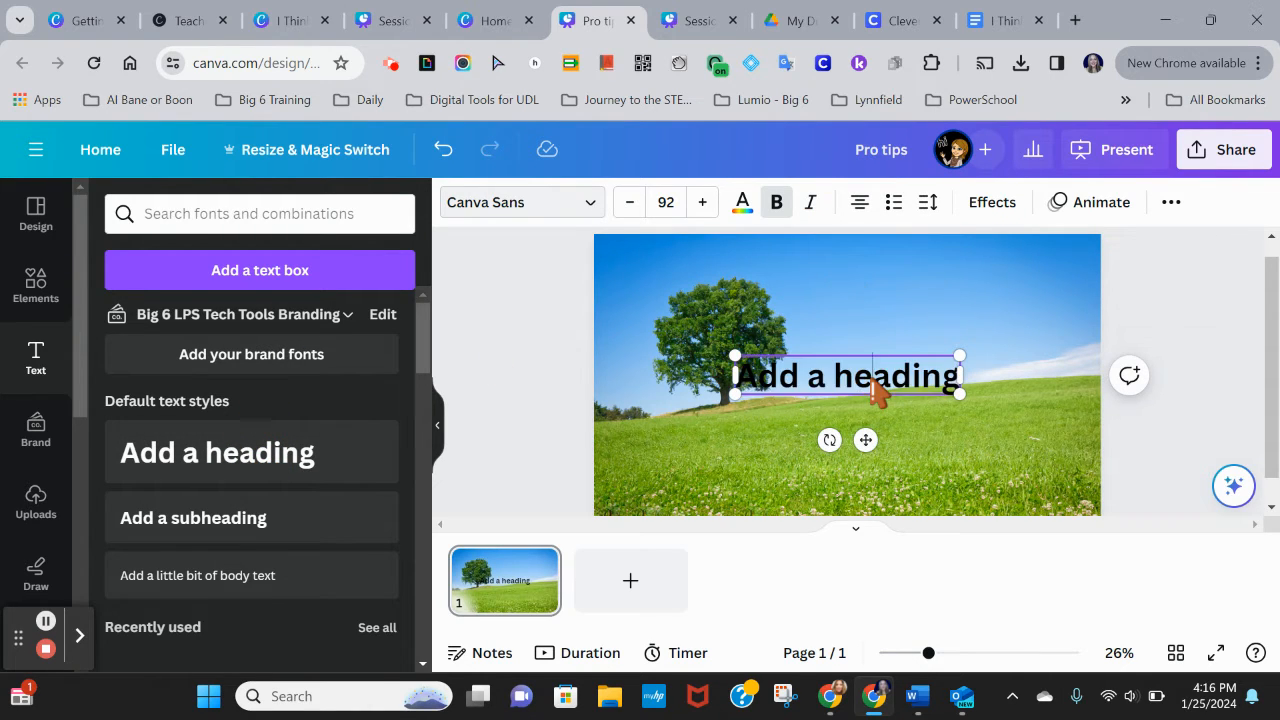
{"action": "key", "text": "Right"}
{"action": "key", "text": "Right"}
{"action": "key", "text": "Right"}
{"action": "key", "text": "Right"}
{"action": "key", "text": "BackSpace"}
{"action": "key", "text": "BackSpace"}
{"action": "key", "text": "BackSpace"}
{"action": "key", "text": "BackSpace"}
{"action": "key", "text": "BackSpace"}
{"action": "key", "text": "BackSpace"}
{"action": "key", "text": "BackSpace"}
{"action": "key", "text": "BackSpace"}
{"action": "key", "text": "BackSpace"}
{"action": "key", "text": "BackSpace"}
{"action": "key", "text": "BackSpace"}
{"action": "key", "text": "BackSpace"}
{"action": "key", "text": "BackSpace"}
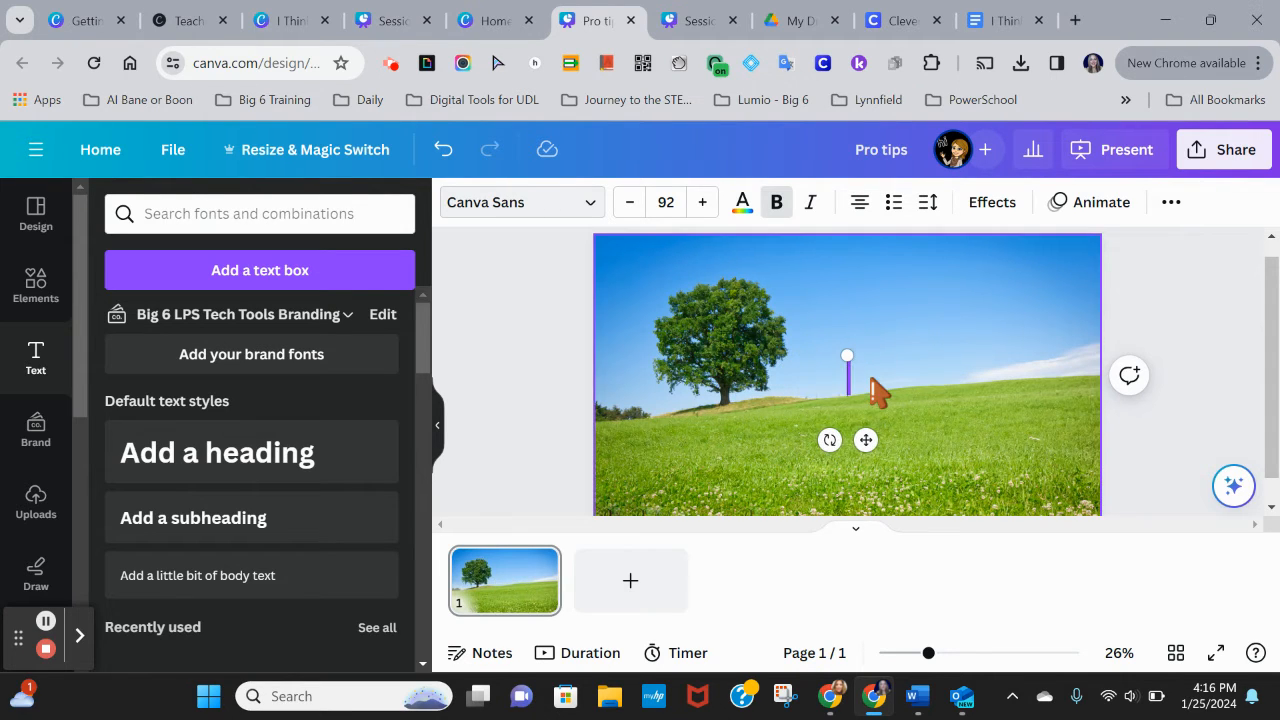
{"action": "type", "text": "Pollinatio"}
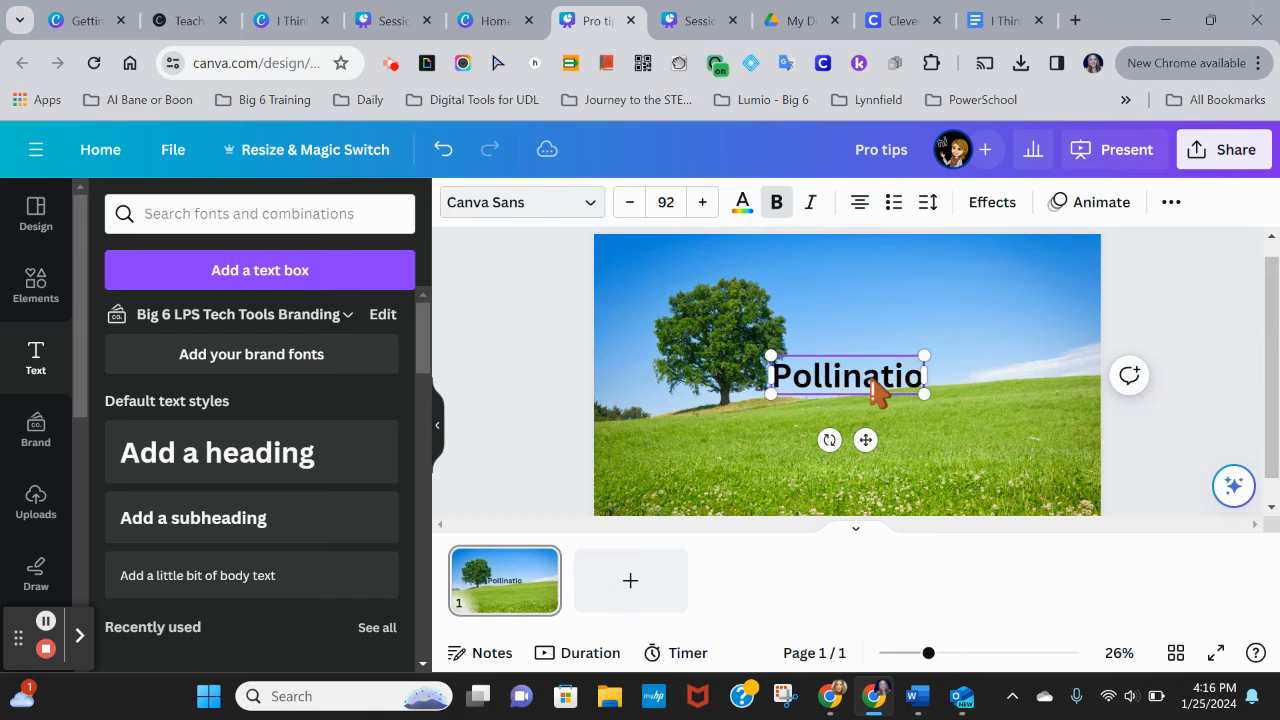
{"action": "type", "text": "n"}
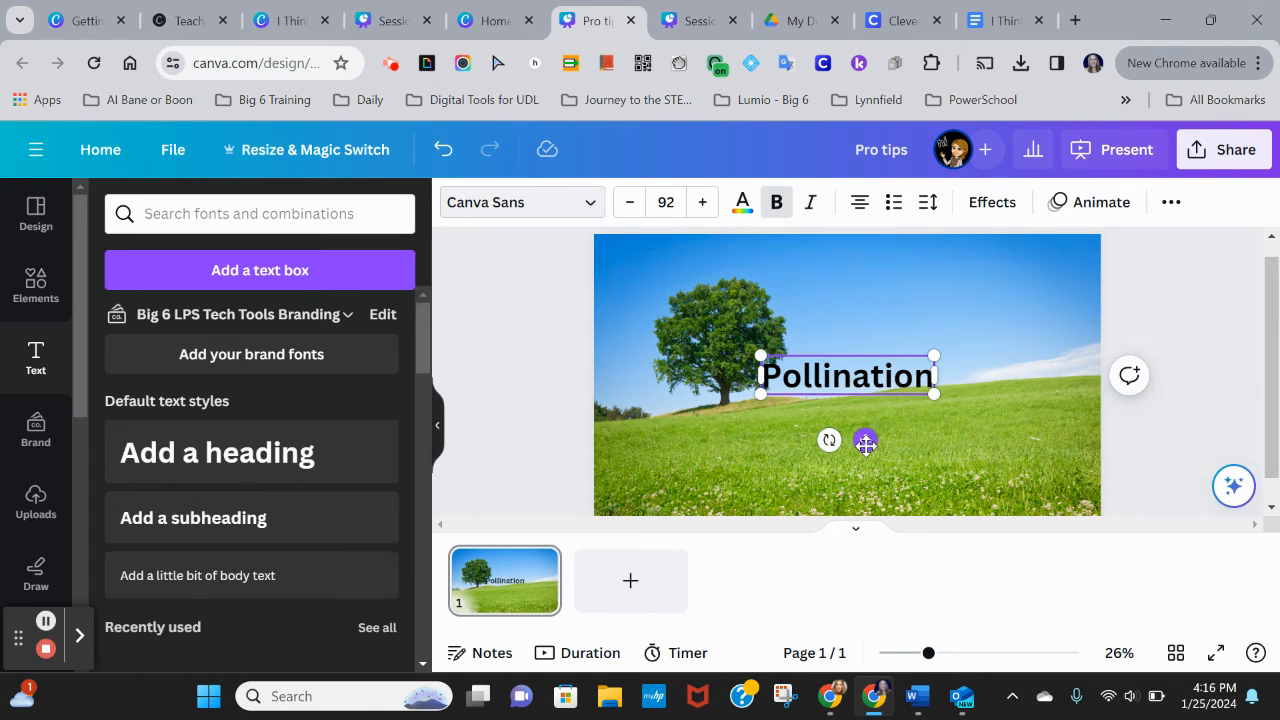
Step: Move the Pollination heading to the top-right corner of the page
{"action": "left_click", "coordinate": [867, 443]}
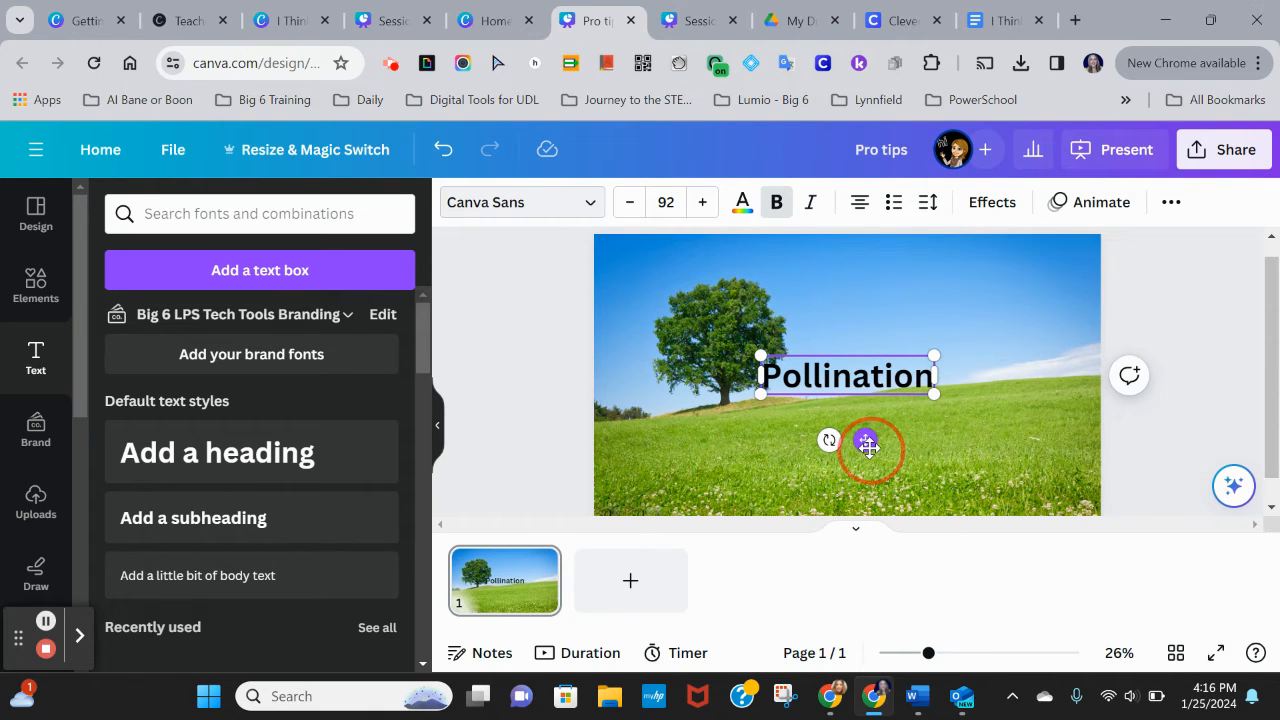
{"action": "left_click_drag", "start_coordinate": [867, 446], "coordinate": [1002, 349]}
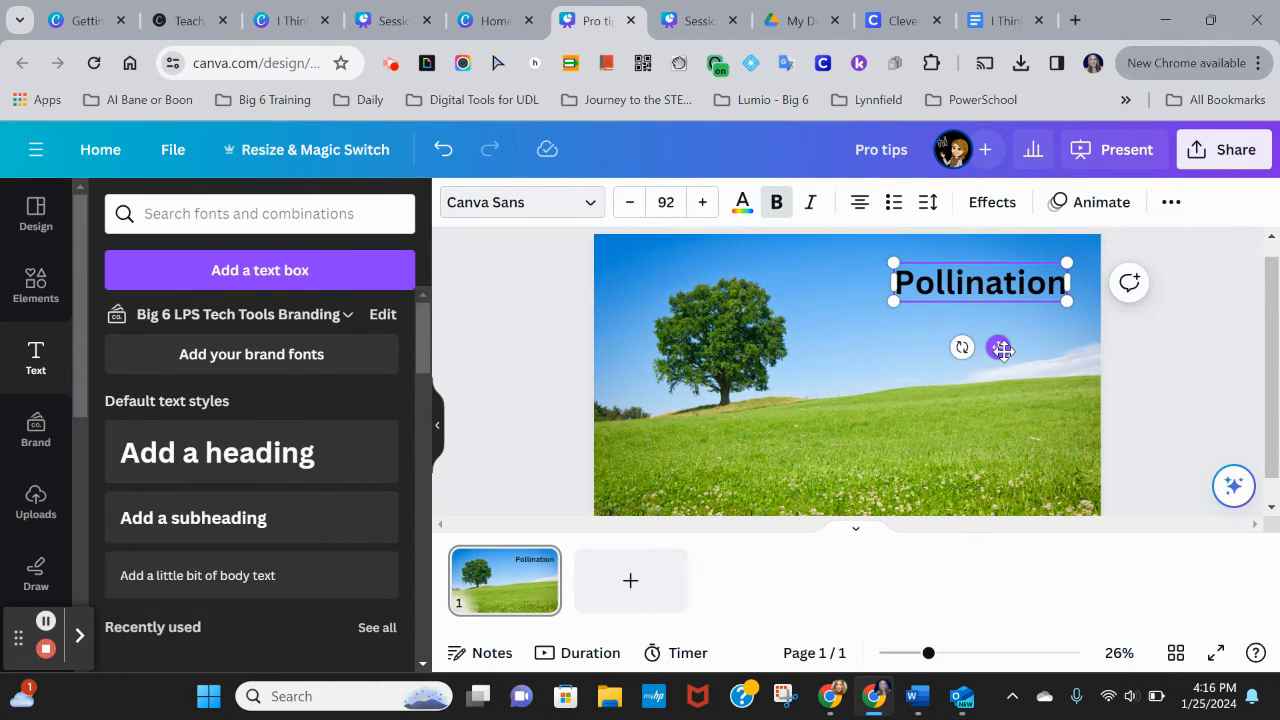
Step: Reorder layers so the background photo sits beneath the bee and flower
{"action": "left_click", "coordinate": [857, 440]}
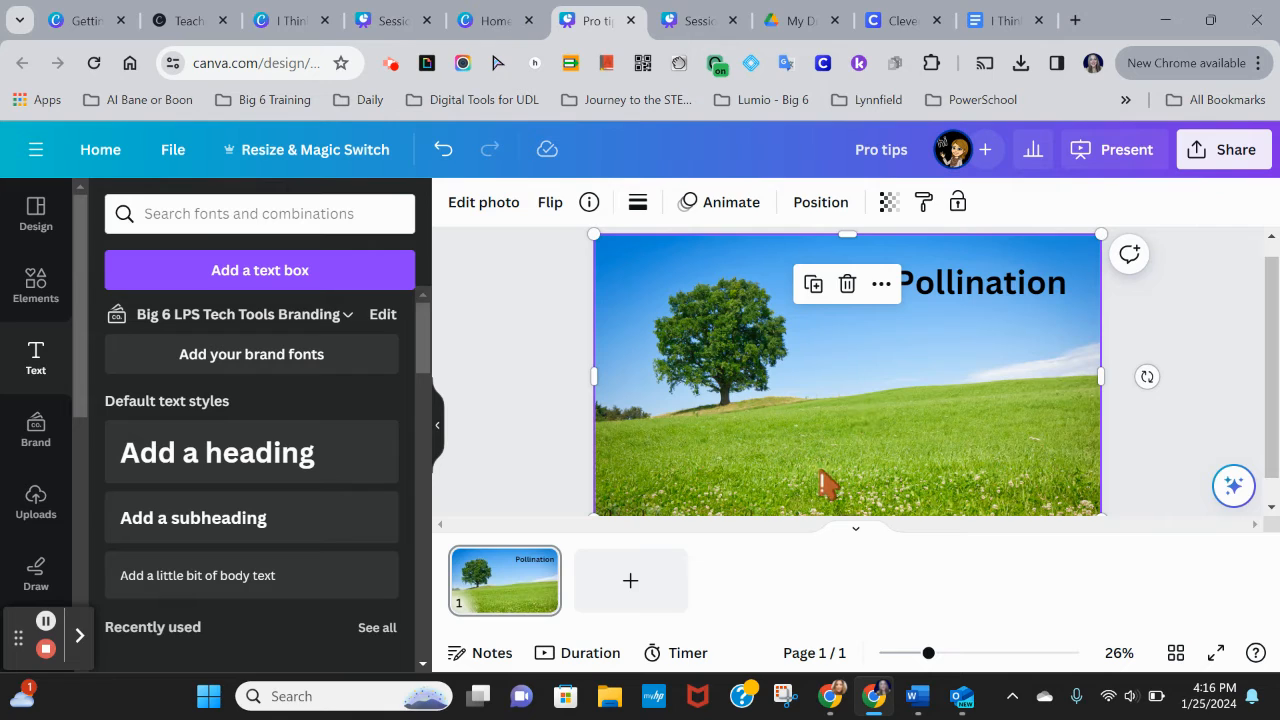
{"action": "left_click", "coordinate": [820, 202]}
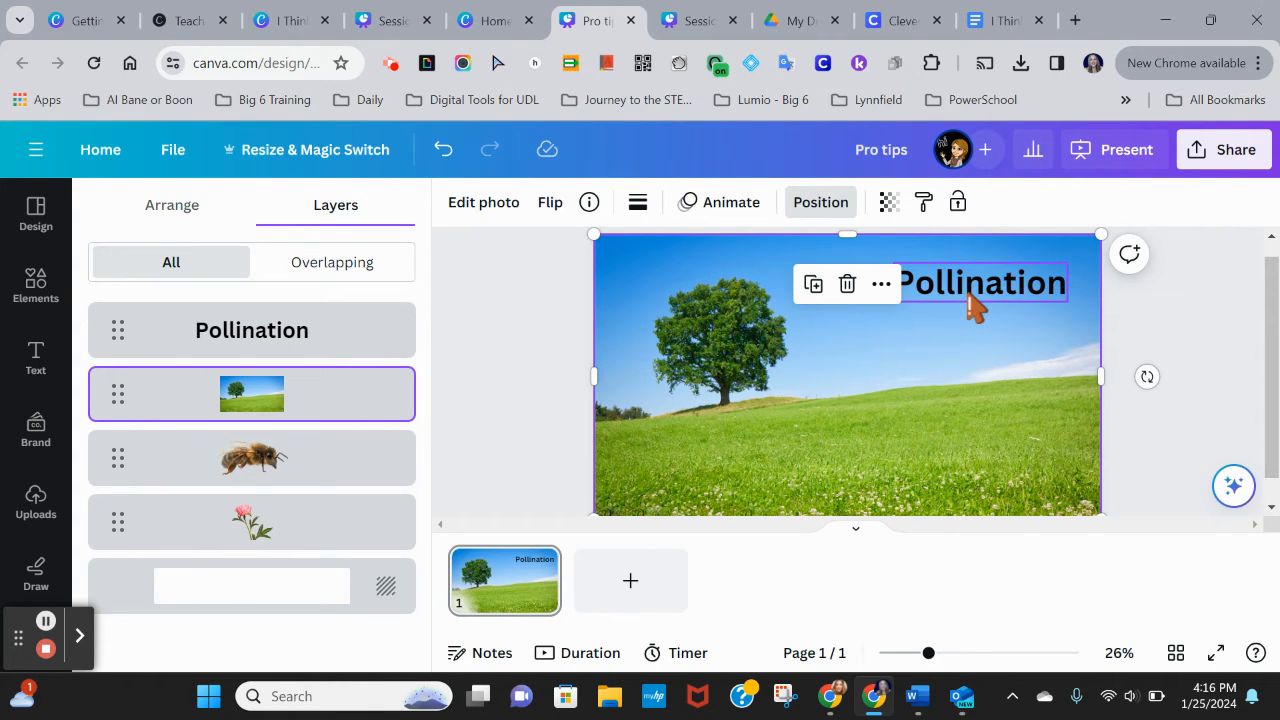
{"action": "left_click_drag", "start_coordinate": [337, 389], "coordinate": [323, 560]}
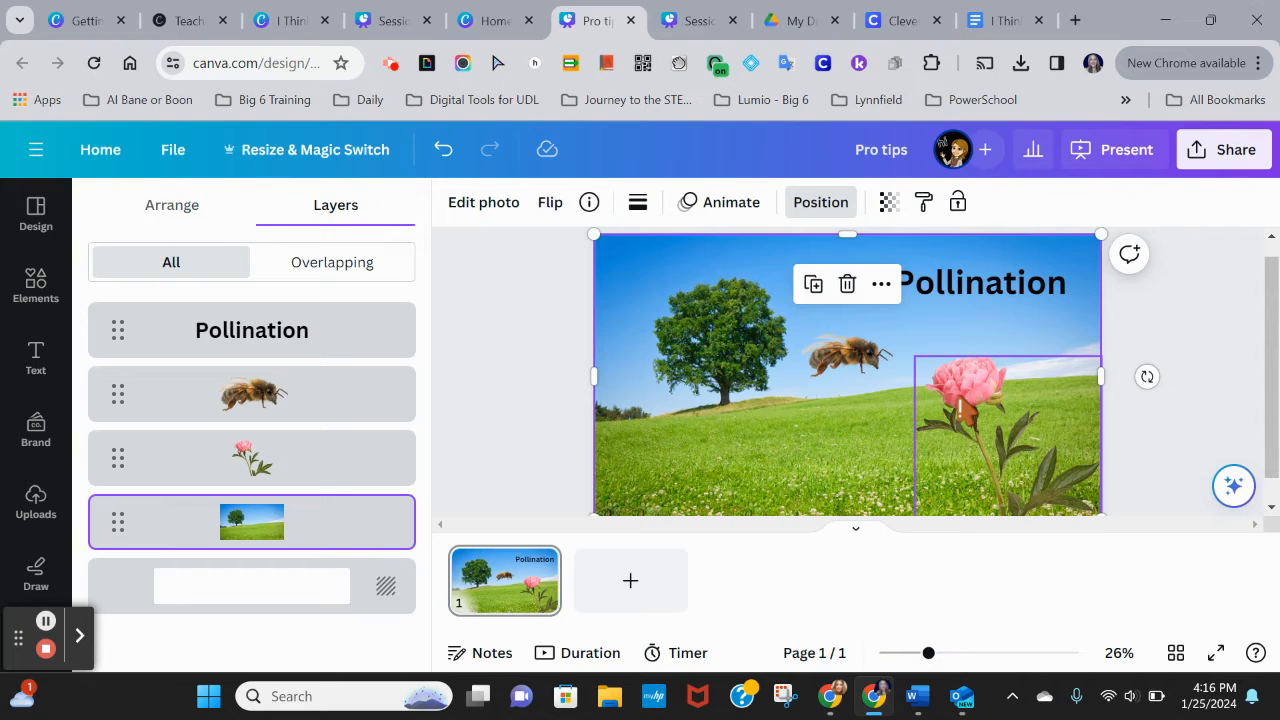
Step: Duplicate the bee four times
{"action": "left_click", "coordinate": [862, 377]}
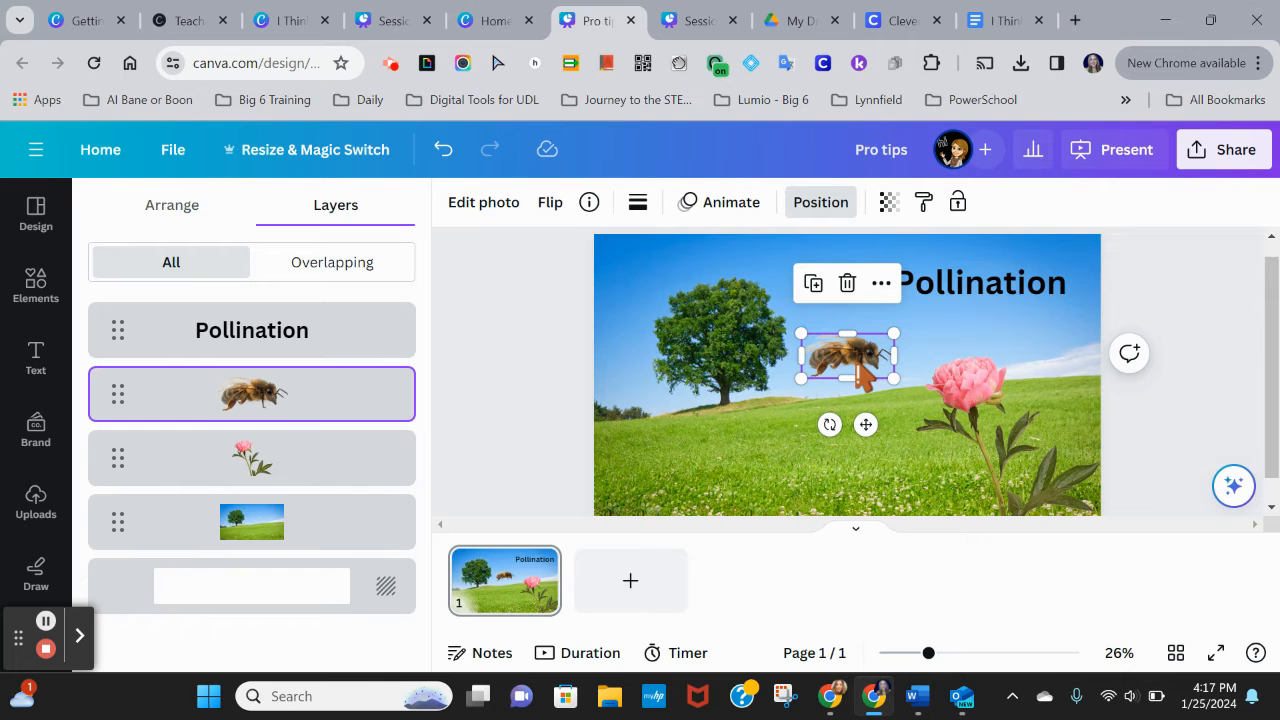
{"action": "key", "text": "ctrl+d"}
{"action": "key", "text": "ctrl+d"}
{"action": "key", "text": "ctrl+d"}
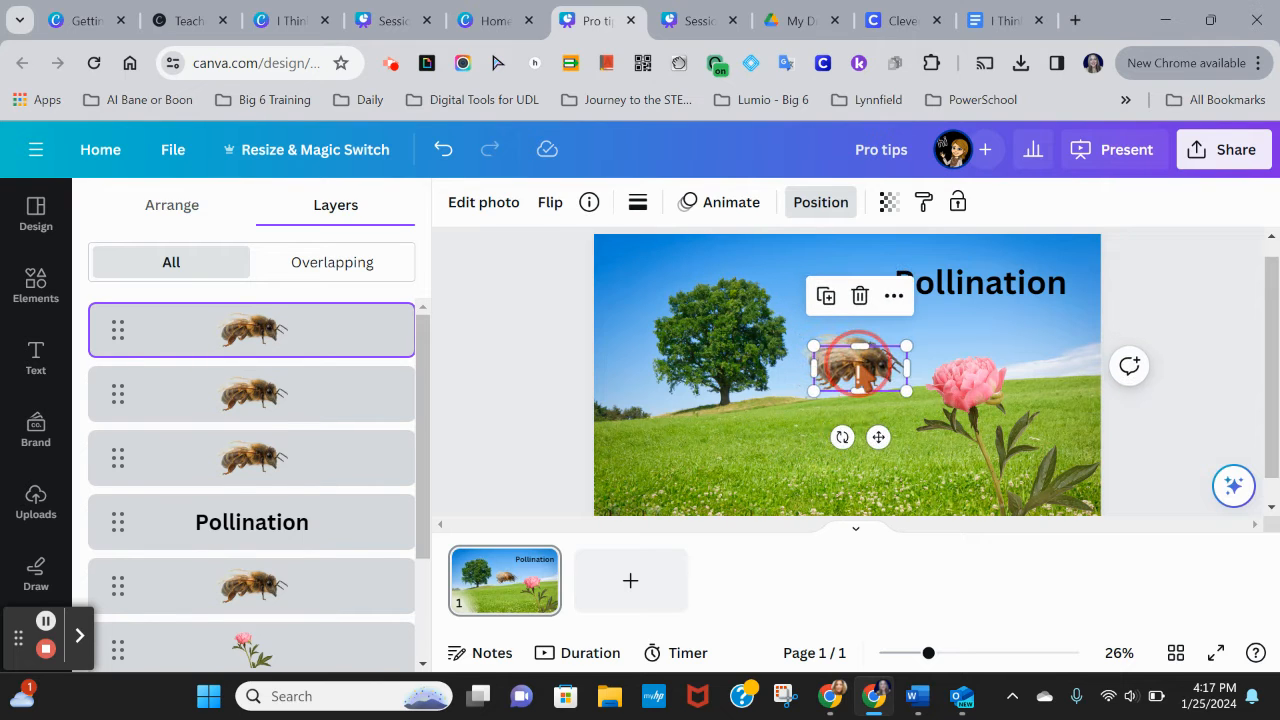
{"action": "key", "text": "ctrl+d"}
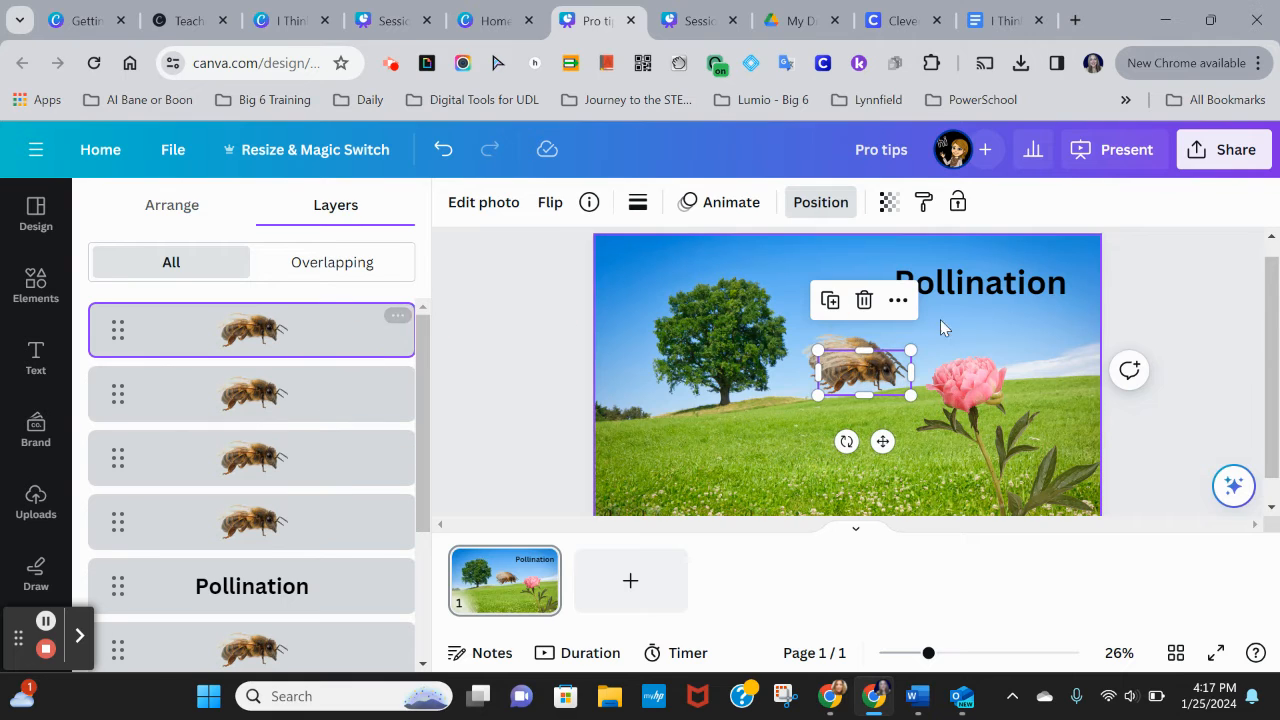
Step: Spread the bee copies across the meadow and around the flower
{"action": "left_click_drag", "start_coordinate": [876, 372], "coordinate": [703, 408]}
{"action": "left_click", "coordinate": [855, 365]}
{"action": "left_click_drag", "start_coordinate": [855, 365], "coordinate": [798, 439]}
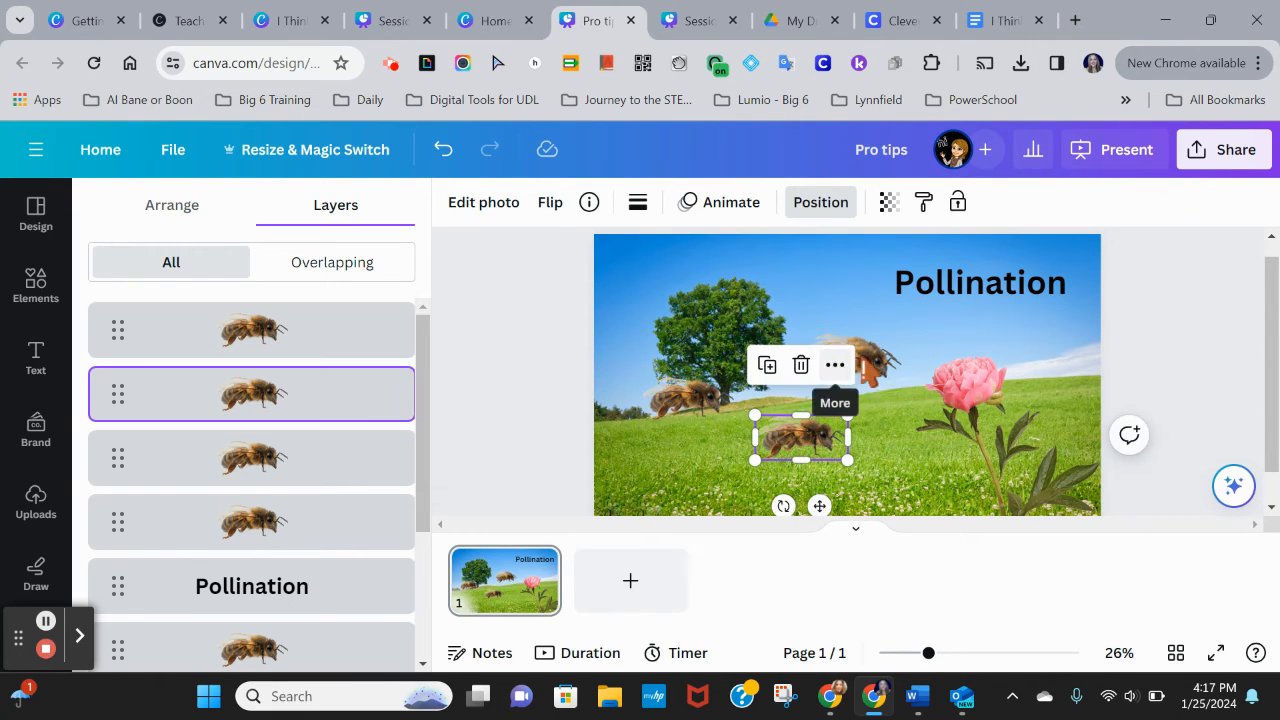
{"action": "left_click_drag", "start_coordinate": [866, 372], "coordinate": [966, 350]}
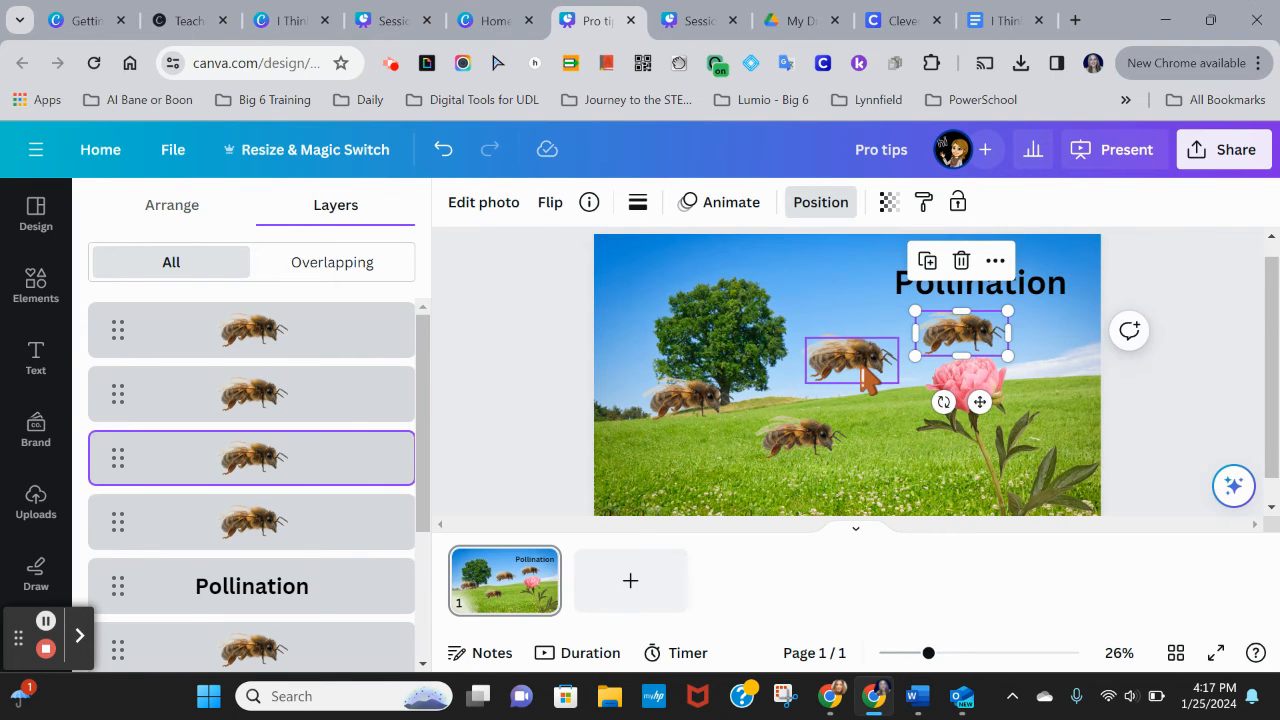
{"action": "left_click_drag", "start_coordinate": [866, 380], "coordinate": [894, 451]}
{"action": "left_click", "coordinate": [815, 455]}
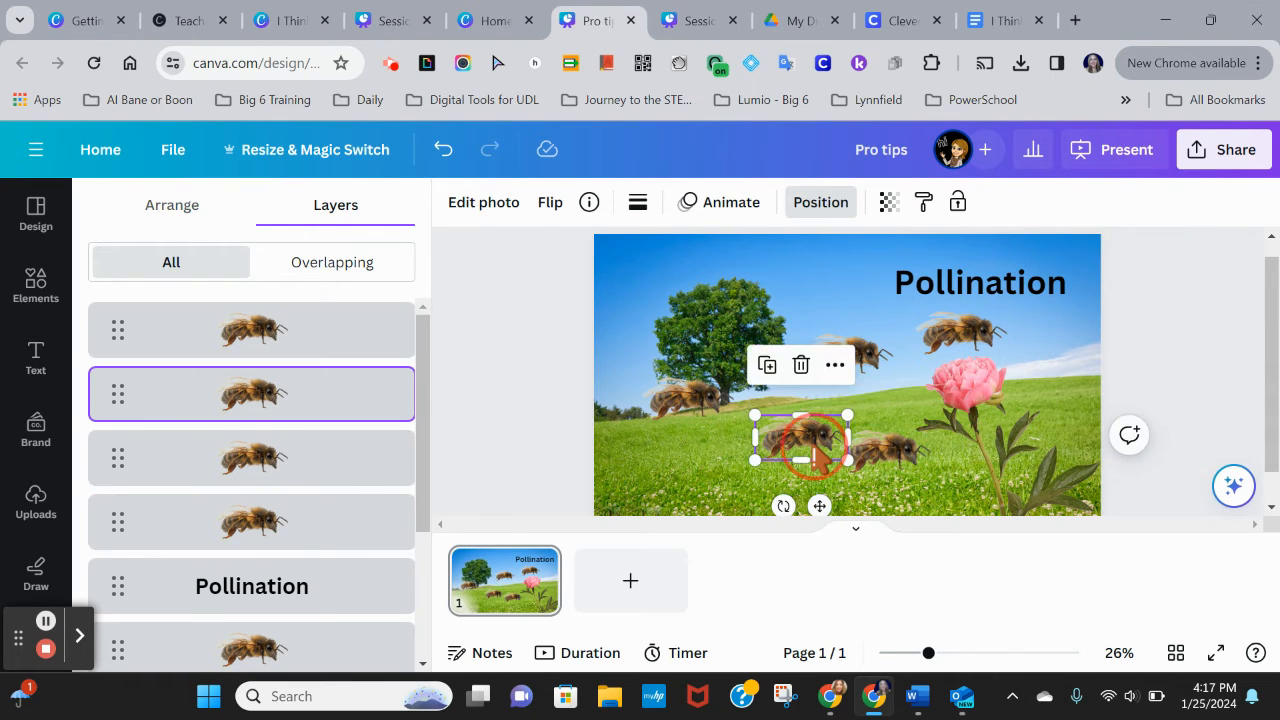
{"action": "left_click_drag", "start_coordinate": [815, 455], "coordinate": [770, 461]}
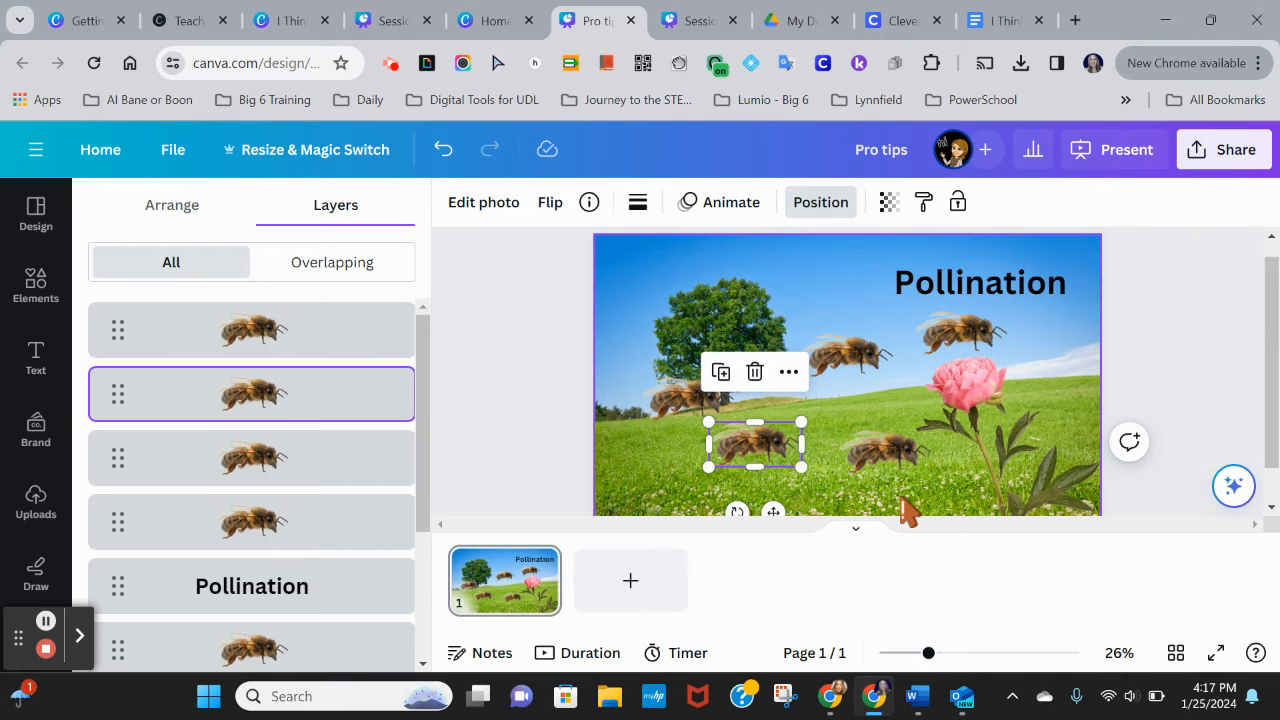
Step: Delete three of the bee copies and move the bee by the tree down onto the grass
{"action": "key", "text": "Delete"}
{"action": "left_click", "coordinate": [888, 458]}
{"action": "key", "text": "Delete"}
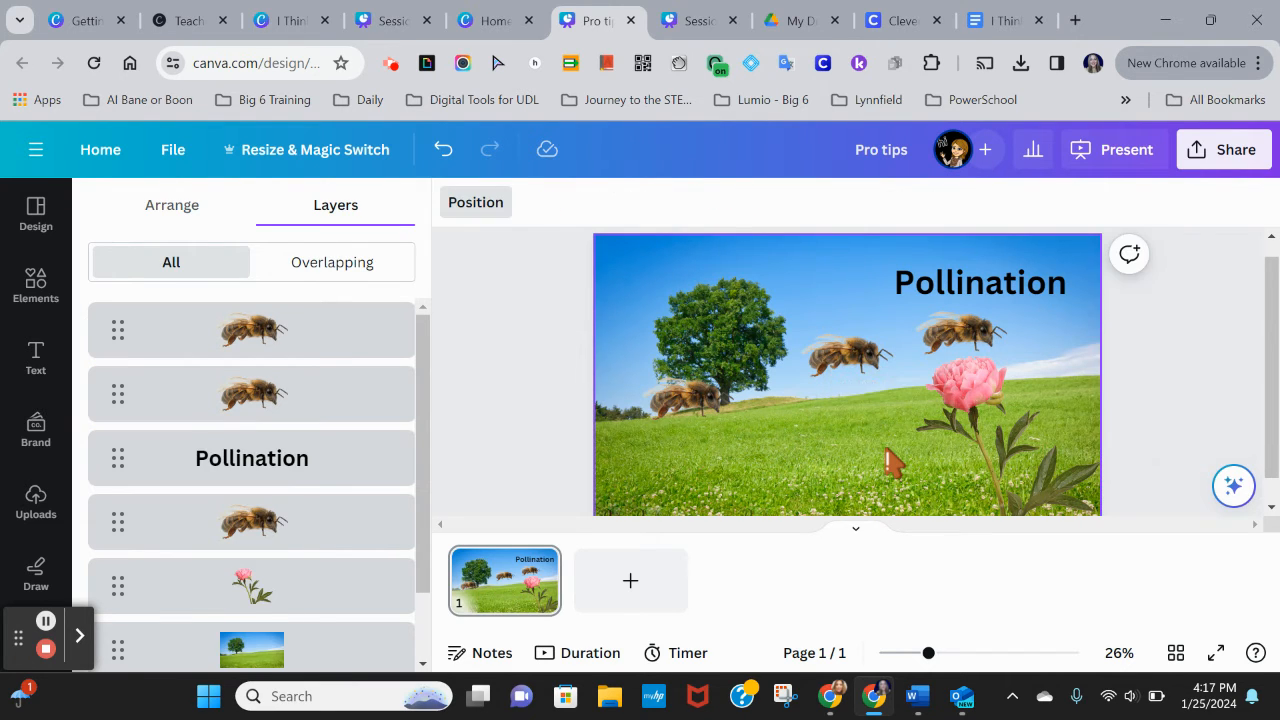
{"action": "left_click", "coordinate": [966, 338]}
{"action": "key", "text": "Delete"}
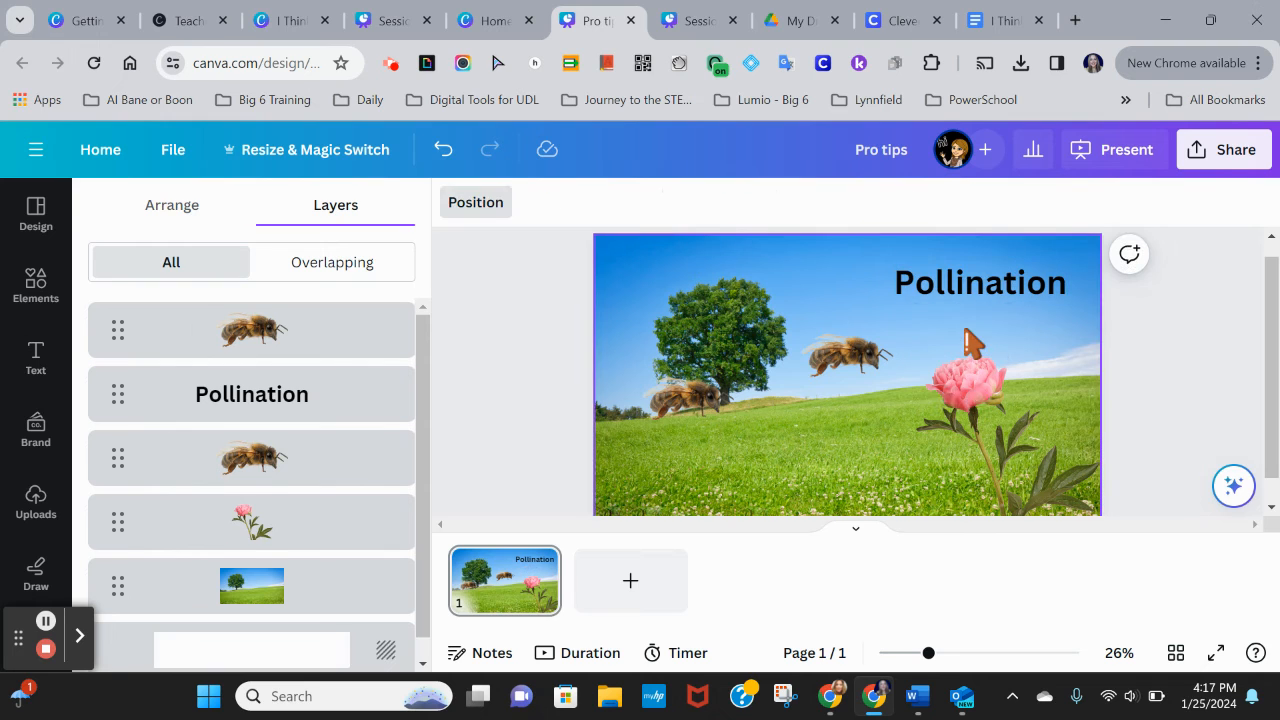
{"action": "left_click", "coordinate": [670, 397]}
{"action": "left_click_drag", "start_coordinate": [670, 397], "coordinate": [710, 430]}
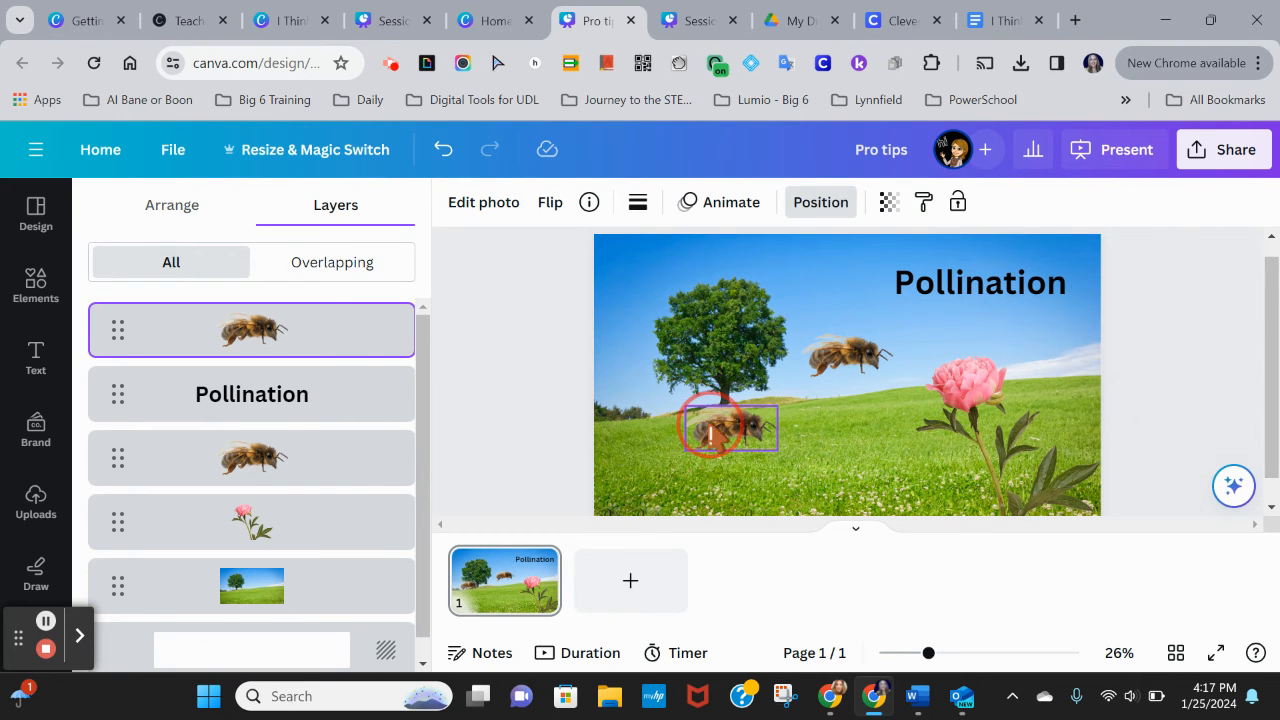
Step: Duplicate the pink flower and move the copy down and to the left of the original
{"action": "left_click", "coordinate": [1000, 432]}
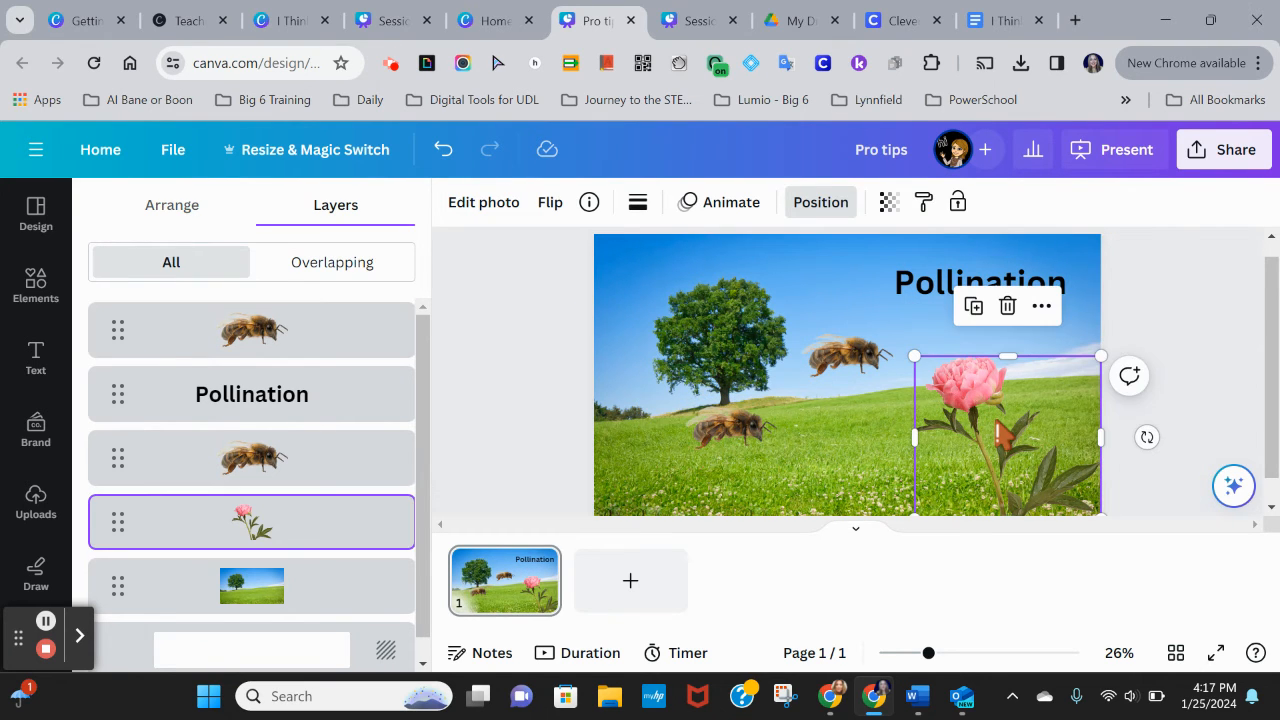
{"action": "key", "text": "ctrl+d"}
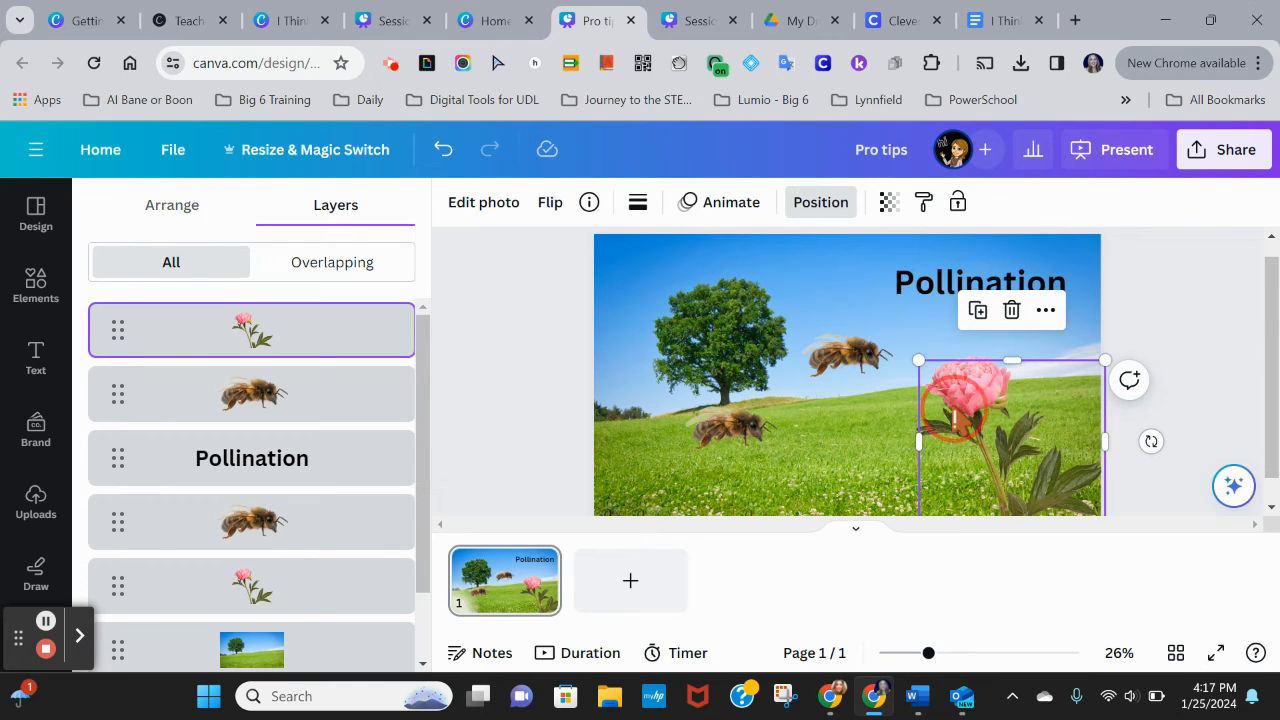
{"action": "left_click_drag", "start_coordinate": [950, 412], "coordinate": [850, 458]}
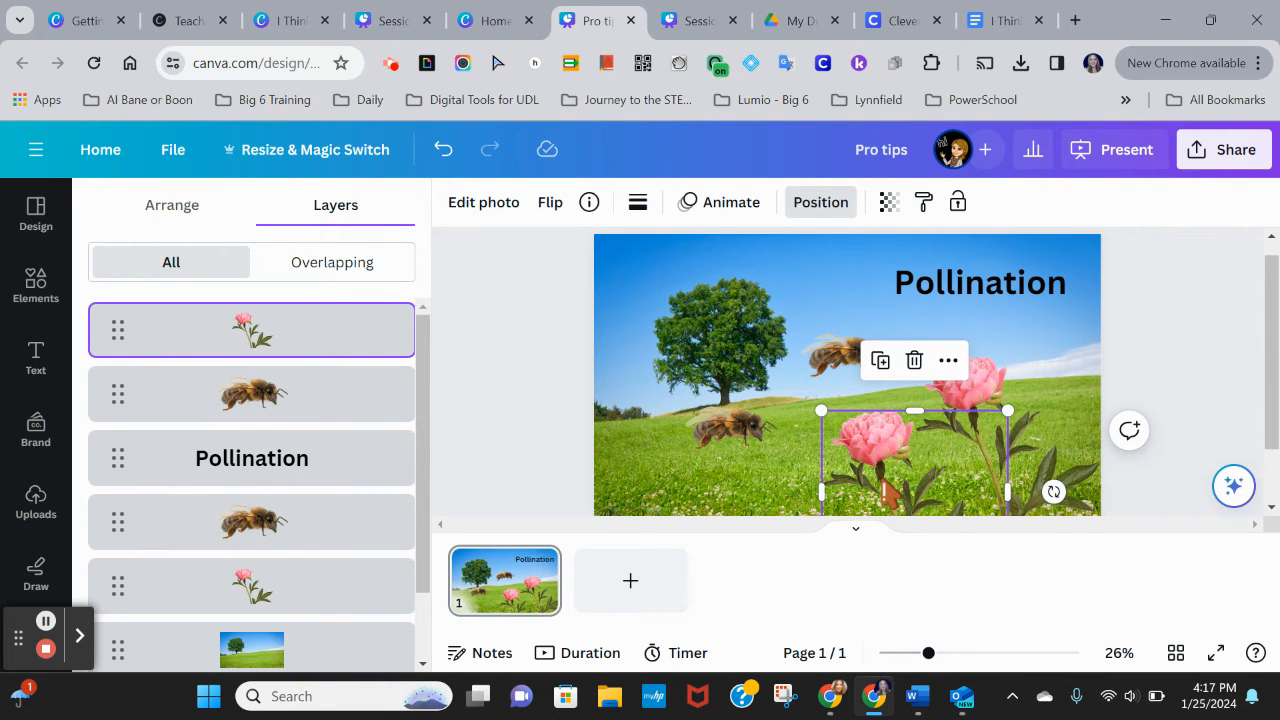
{"action": "right_click", "coordinate": [884, 491]}
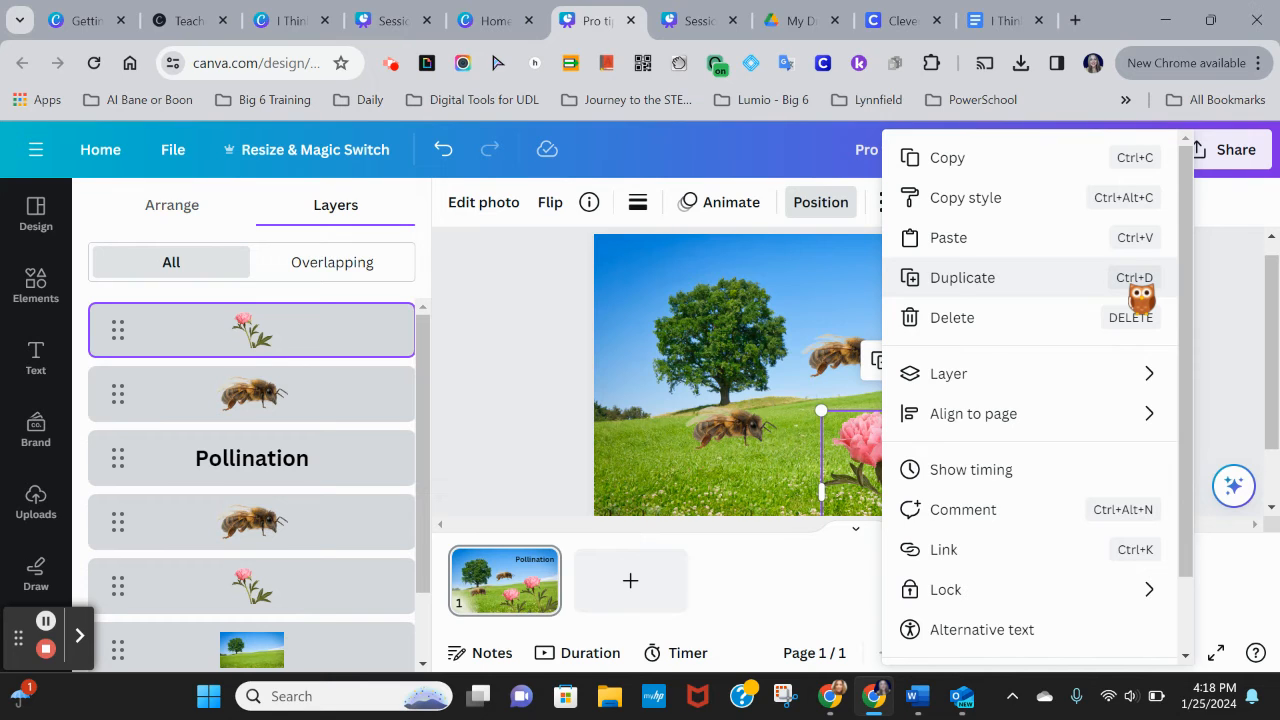
{"action": "mouse_move", "coordinate": [1016, 395]}
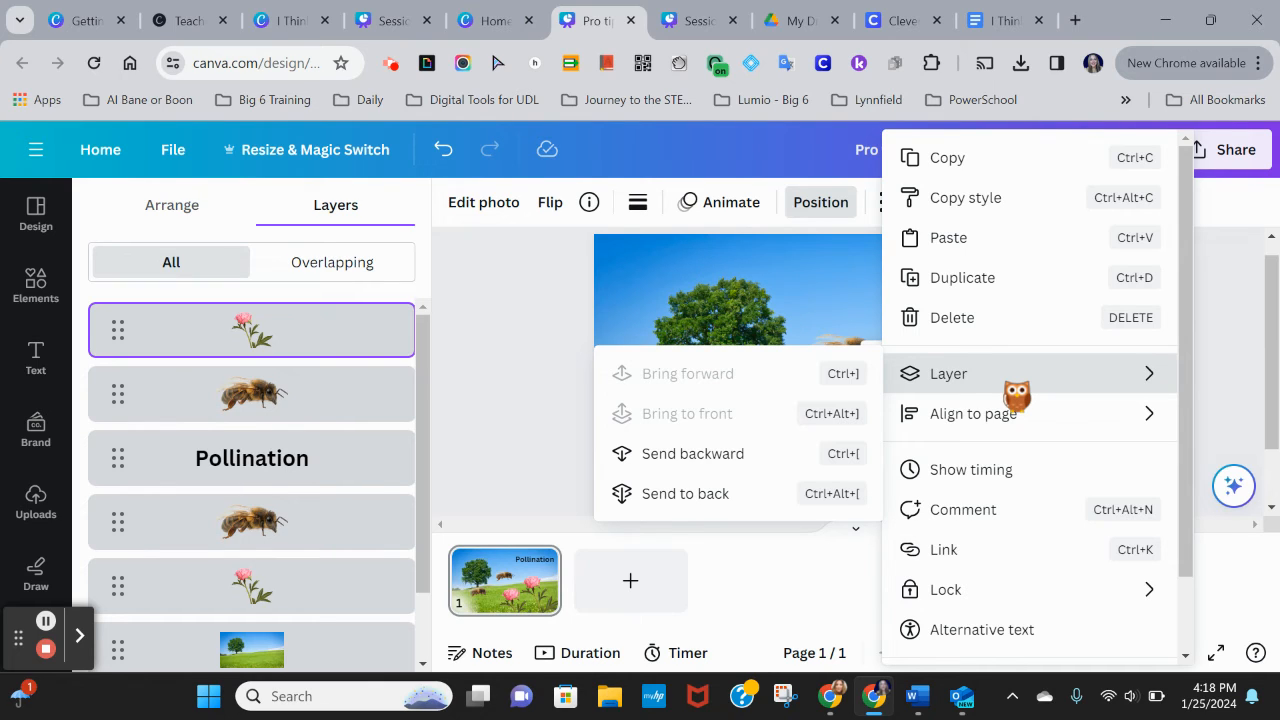
{"action": "left_click", "coordinate": [341, 222]}
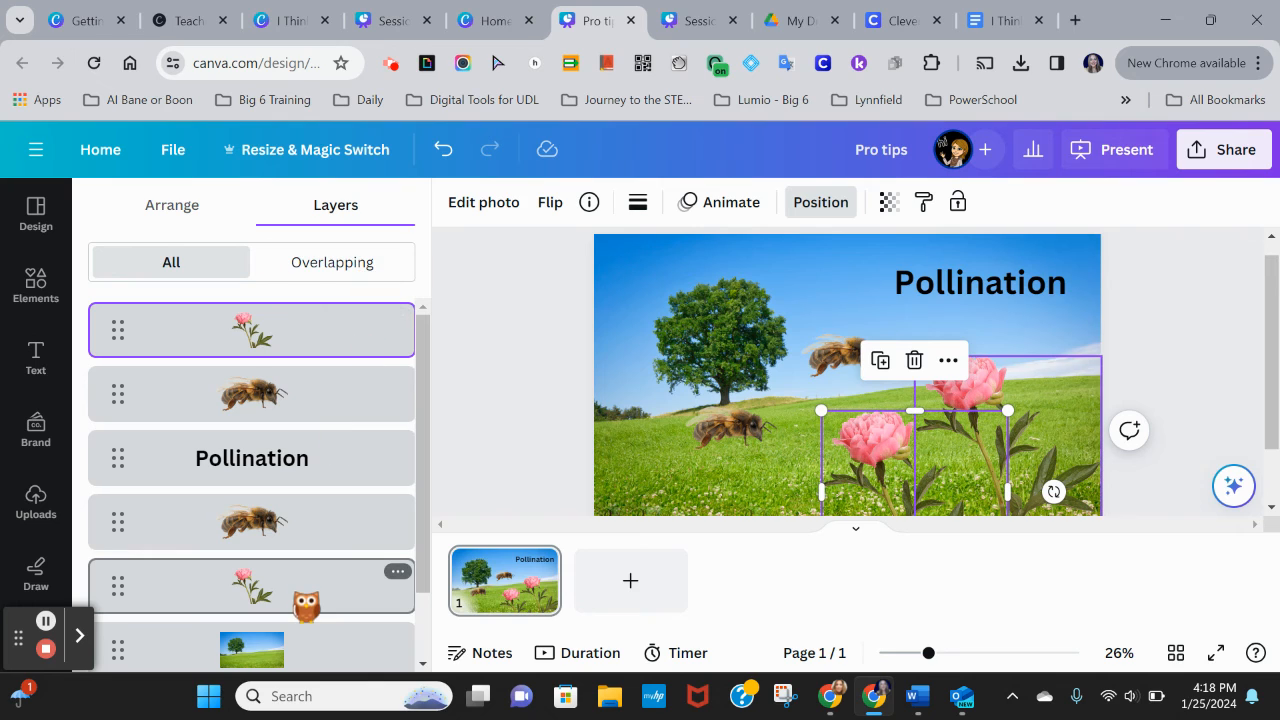
Step: Nudge the flower copy slightly up and to the left
{"action": "scroll", "coordinate": [305, 606], "scroll_direction": "down", "scroll_amount": 2}
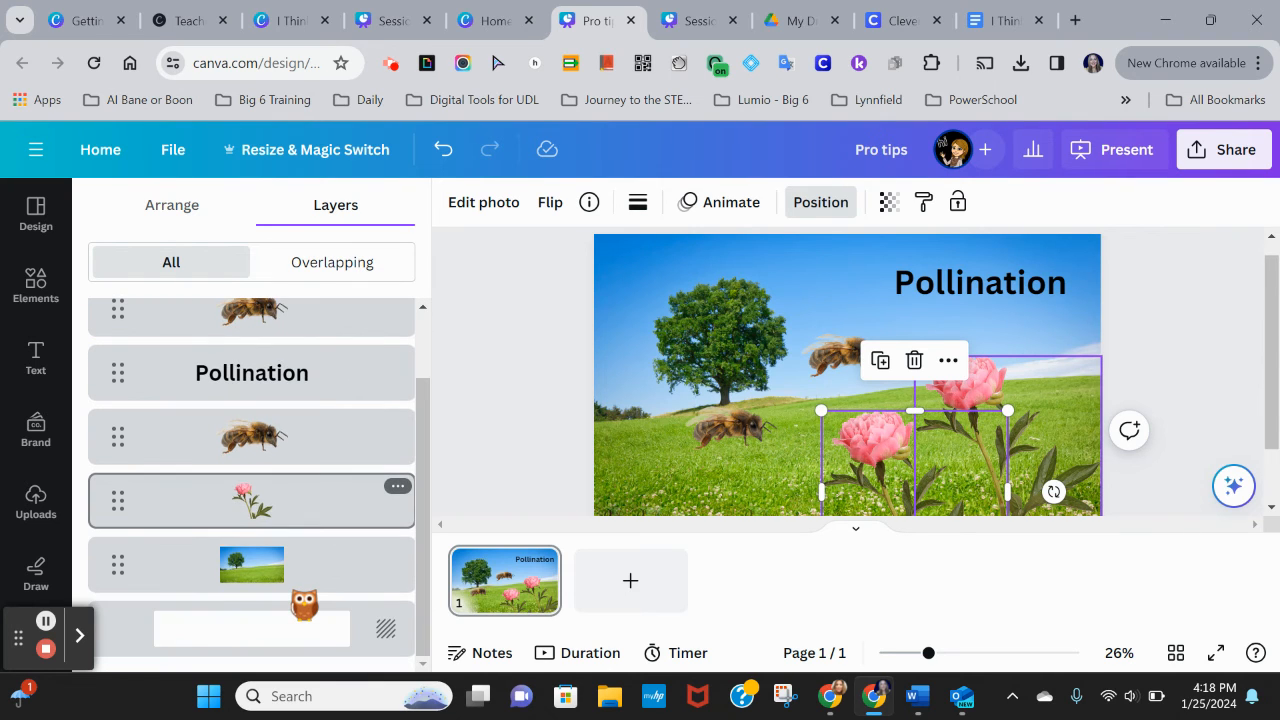
{"action": "scroll", "coordinate": [304, 604], "scroll_direction": "up", "scroll_amount": 2}
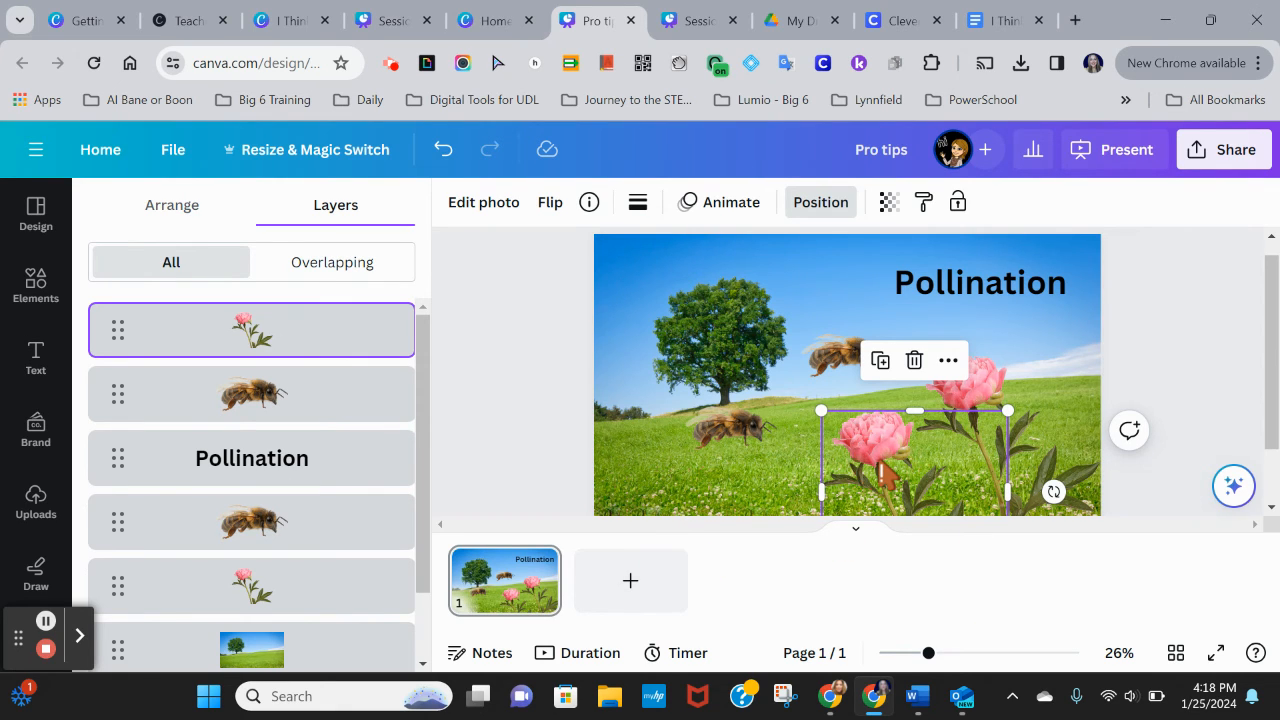
{"action": "left_click_drag", "start_coordinate": [882, 468], "coordinate": [845, 445]}
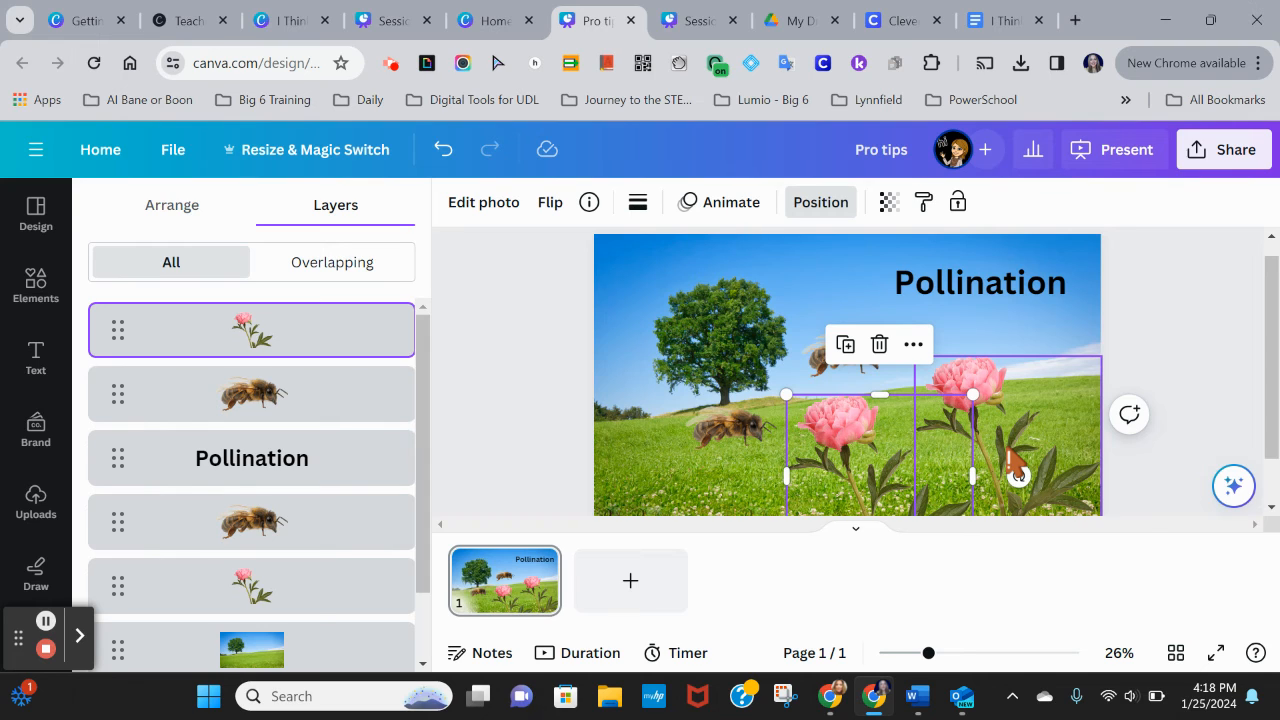
Step: Flip the flower copy horizontally, after trying a vertical flip and reversing it
{"action": "left_click", "coordinate": [548, 202]}
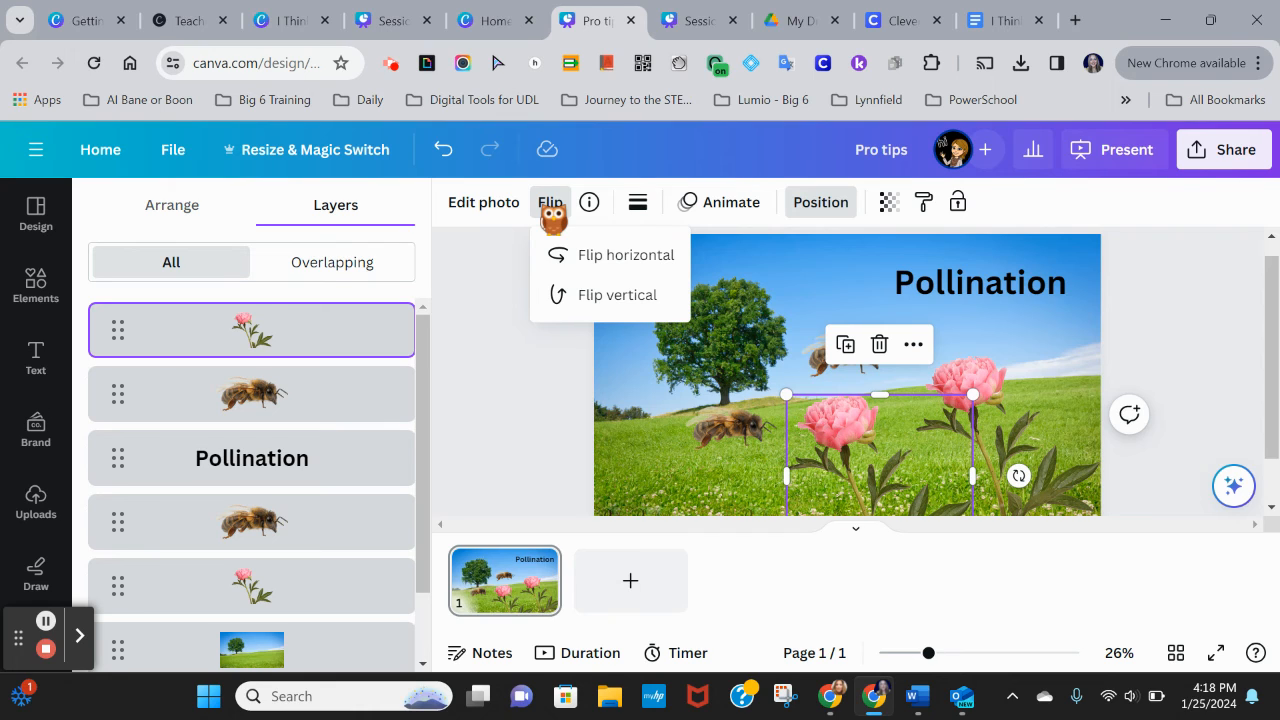
{"action": "left_click", "coordinate": [600, 298]}
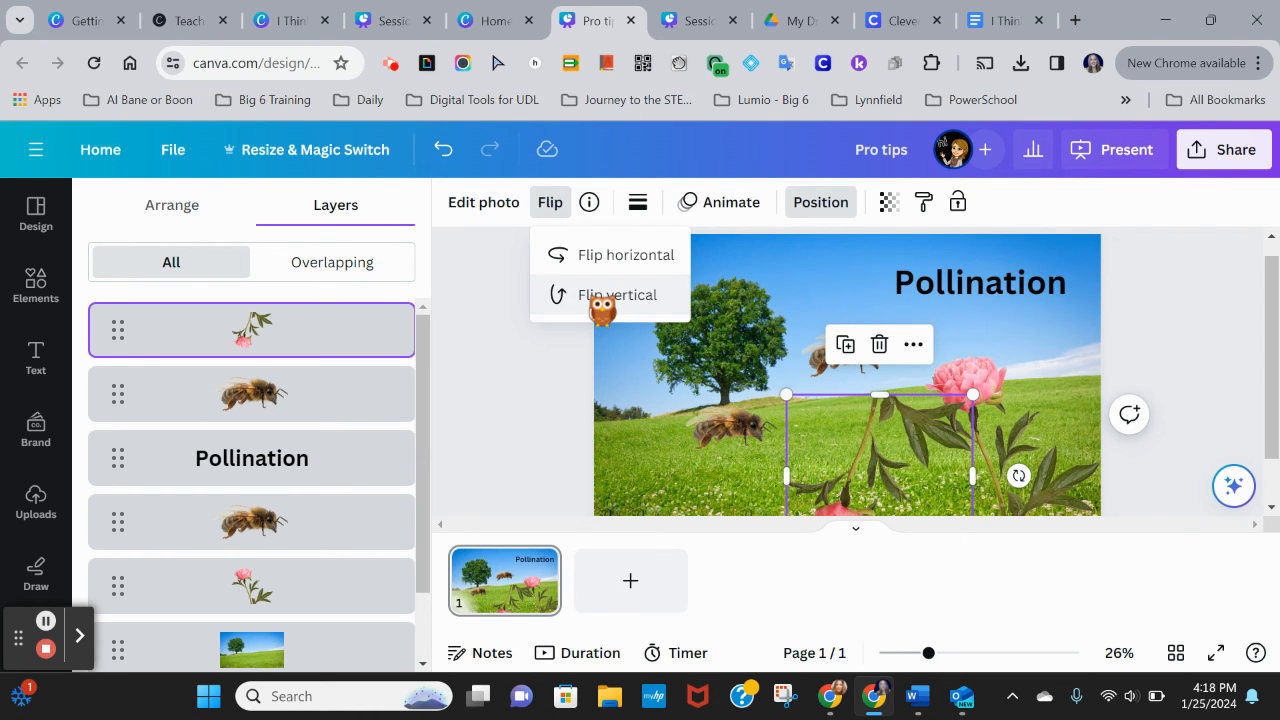
{"action": "left_click", "coordinate": [600, 300]}
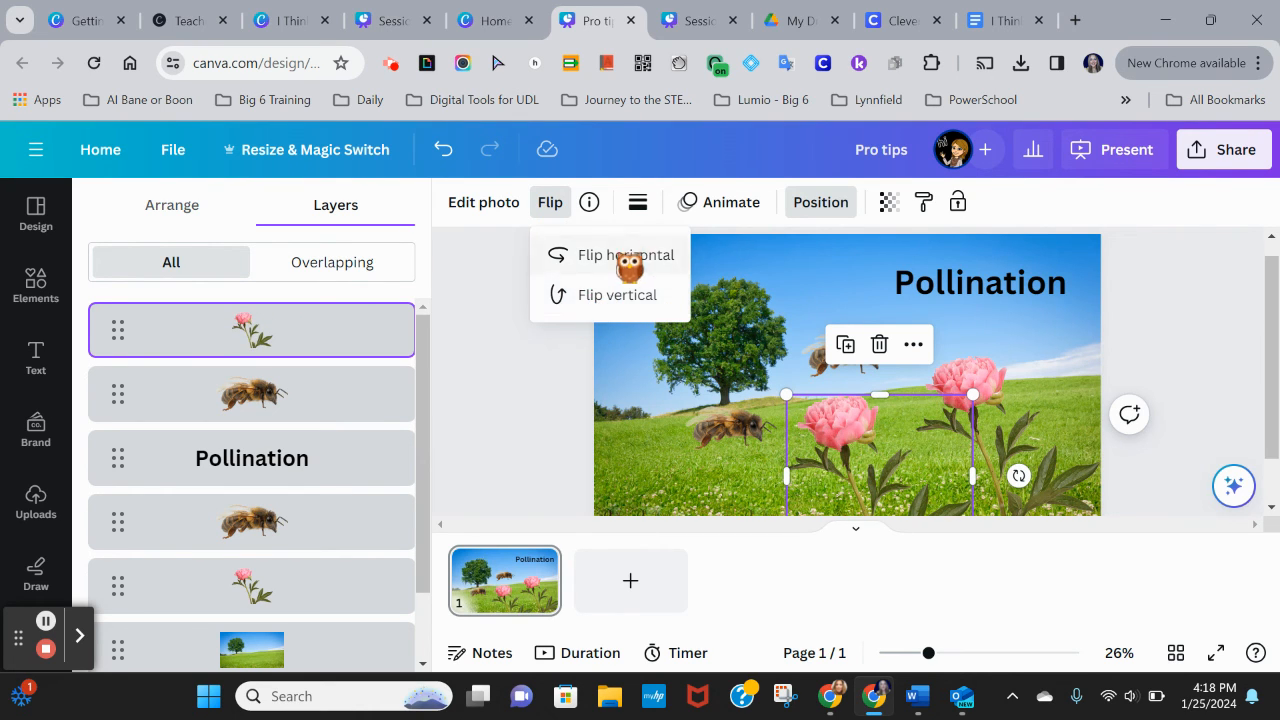
{"action": "left_click", "coordinate": [628, 260]}
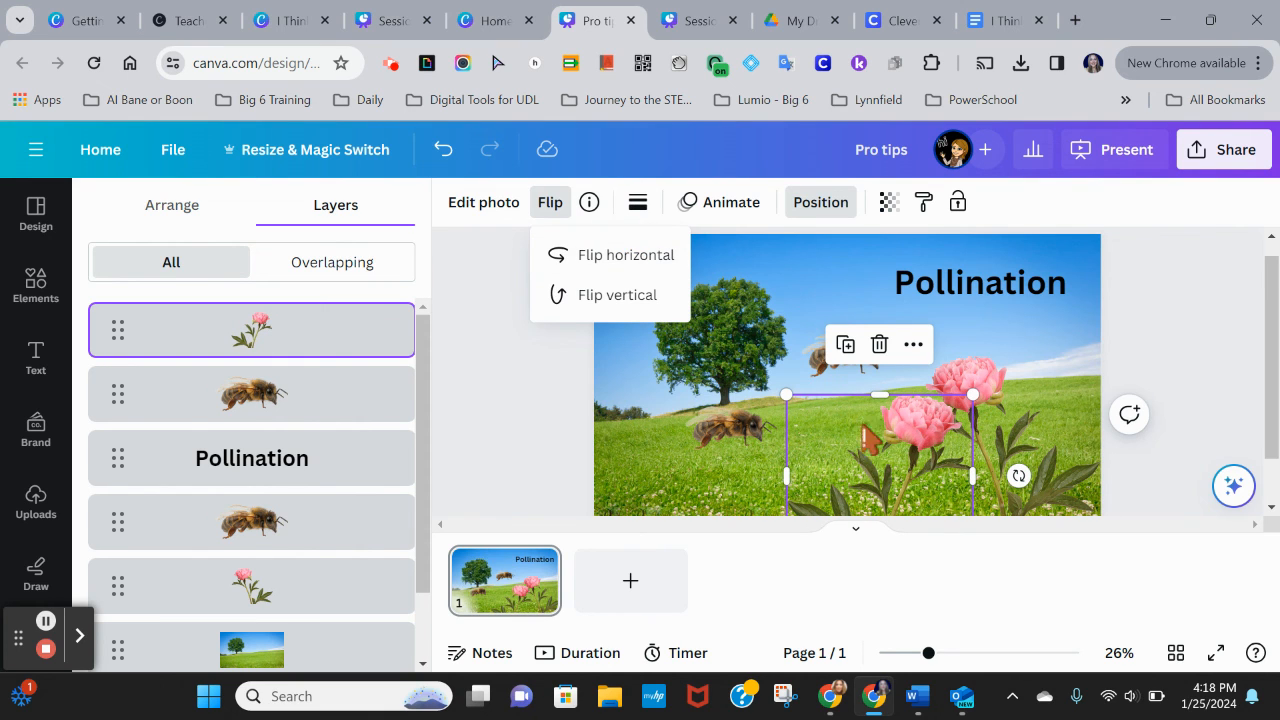
Step: Move the flipped flower to the meadow's left side and the lower bee between the two flowers
{"action": "left_click_drag", "start_coordinate": [912, 458], "coordinate": [652, 450]}
{"action": "left_click_drag", "start_coordinate": [746, 429], "coordinate": [840, 420]}
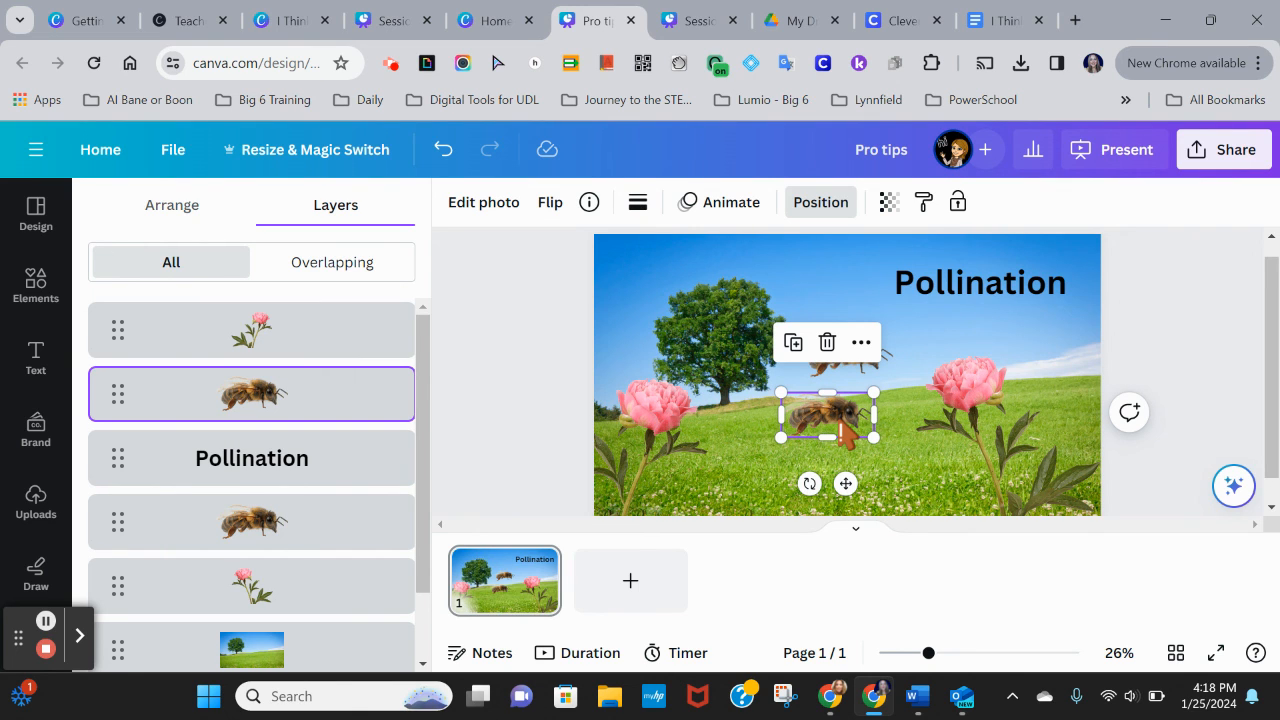
{"action": "left_click", "coordinate": [988, 298]}
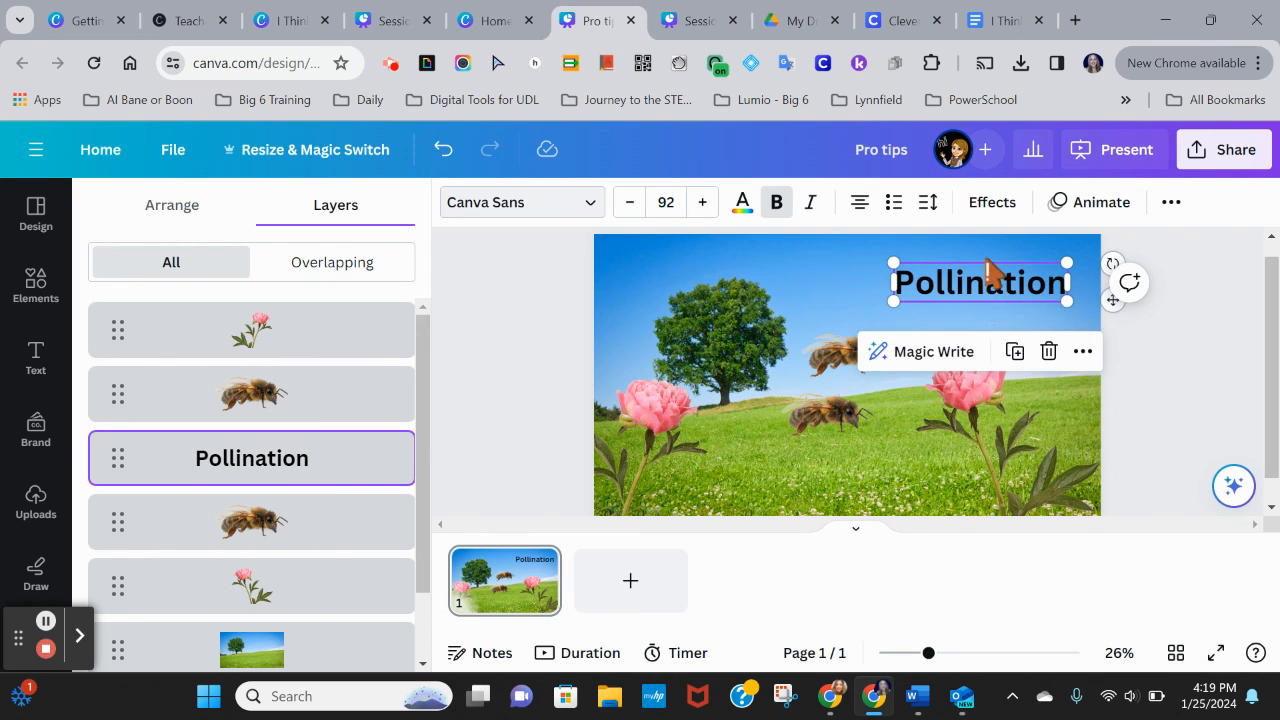
{"action": "key", "text": "ctrl+d"}
{"action": "left_click_drag", "start_coordinate": [985, 280], "coordinate": [958, 327]}
{"action": "key", "text": "Delete"}
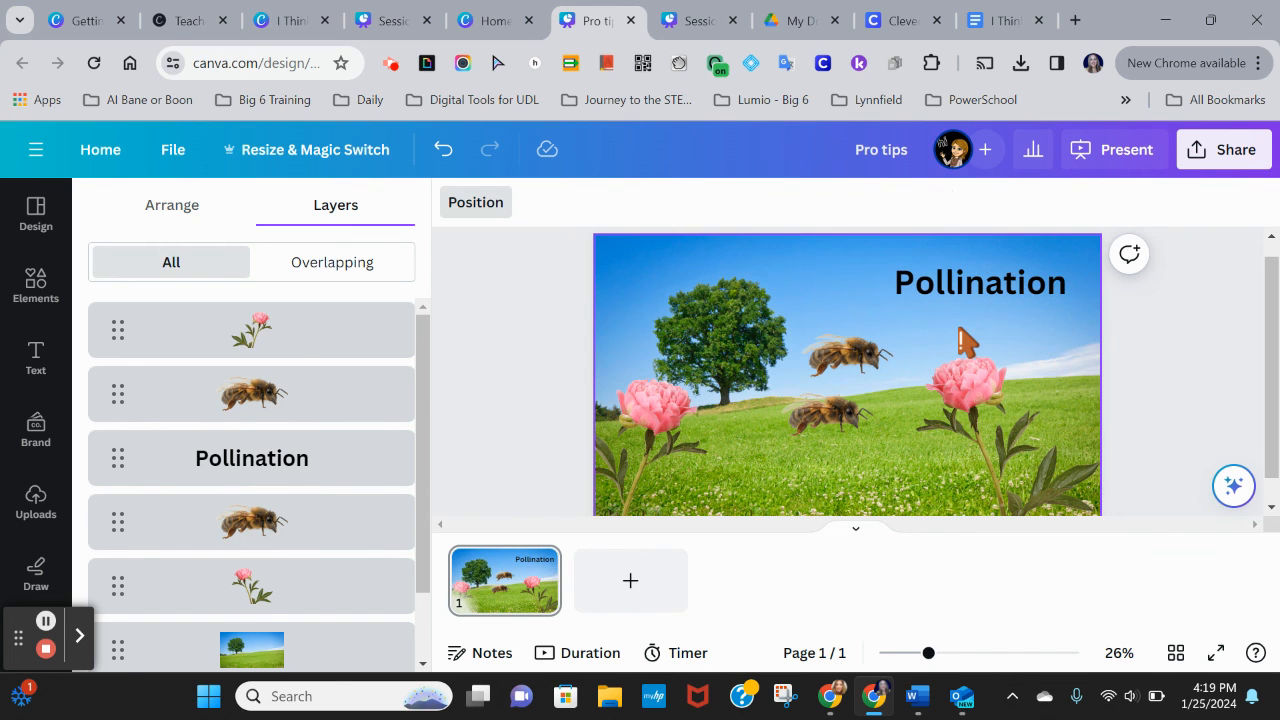